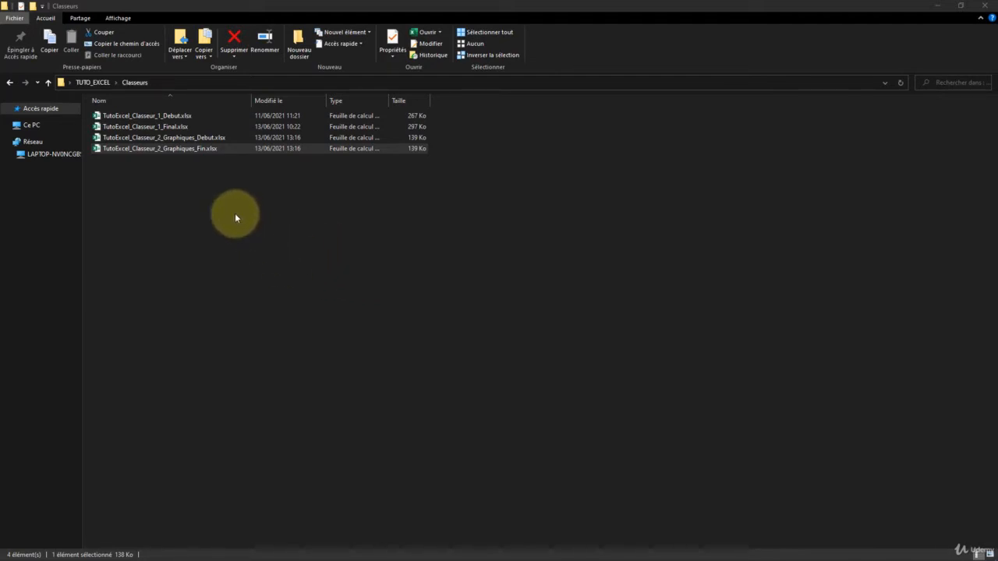
# Step: Open the workbook TutoExcel_Classeur_2_Graphiques_Fin.xlsx from the Classeurs folder
pyautogui.click(114, 138)
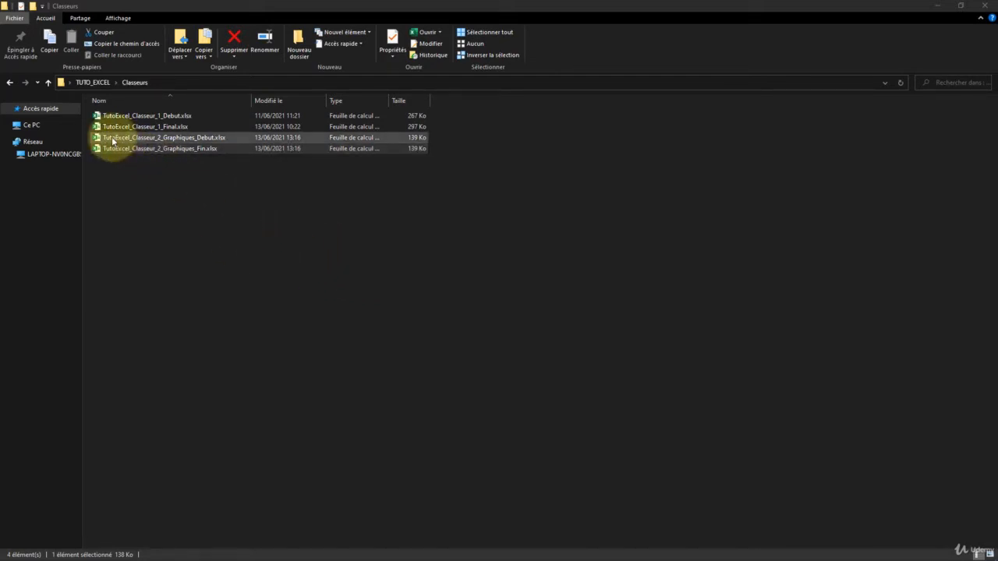
pyautogui.click(167, 141)
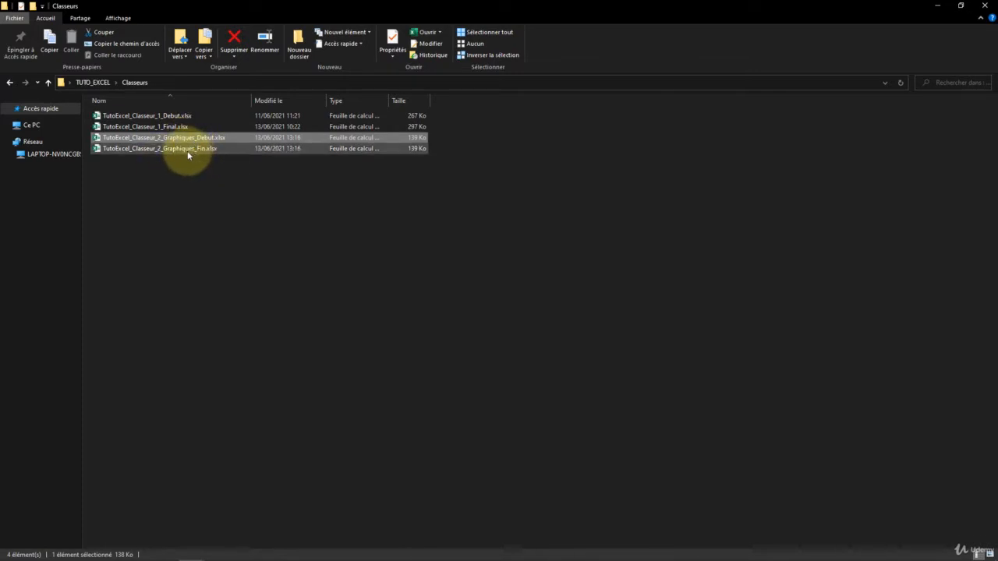
pyautogui.click(189, 150)
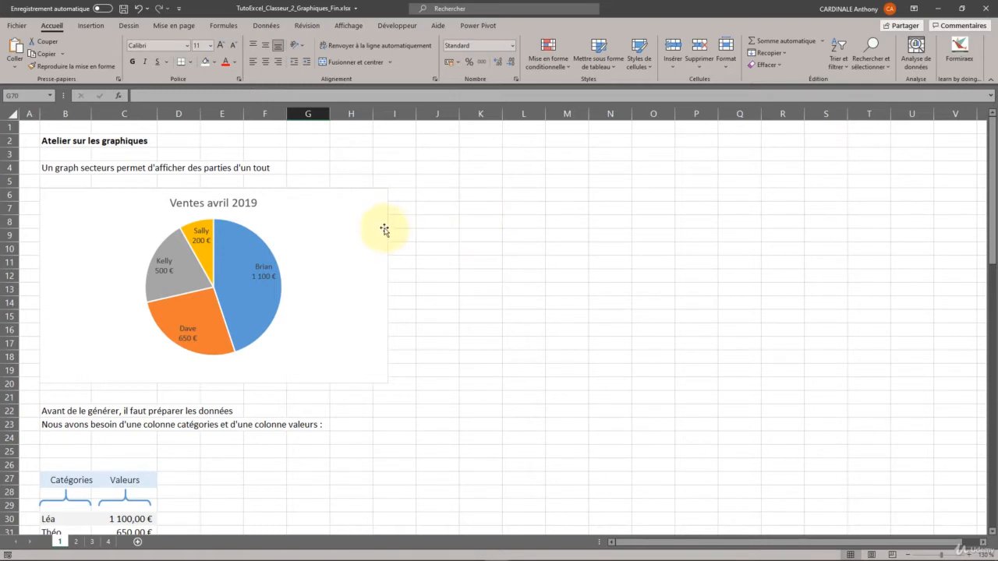
# Step: Insert a 3D pie chart from the categories and values in B30:C33 and move it into the empty area beside the data
pyautogui.scroll(-1, 395, 226)
pyautogui.scroll(1, 401, 227)
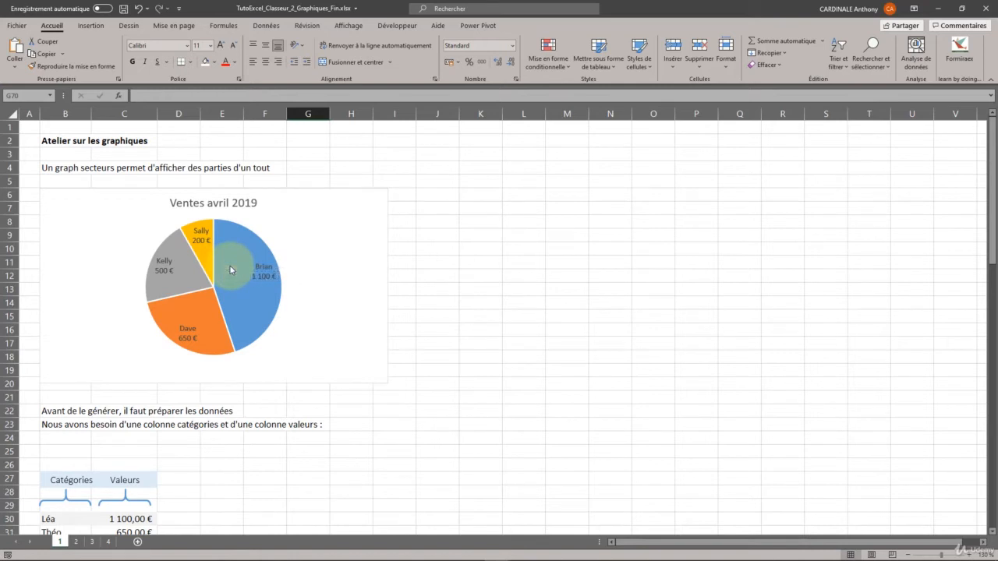
pyautogui.moveTo(230, 270)
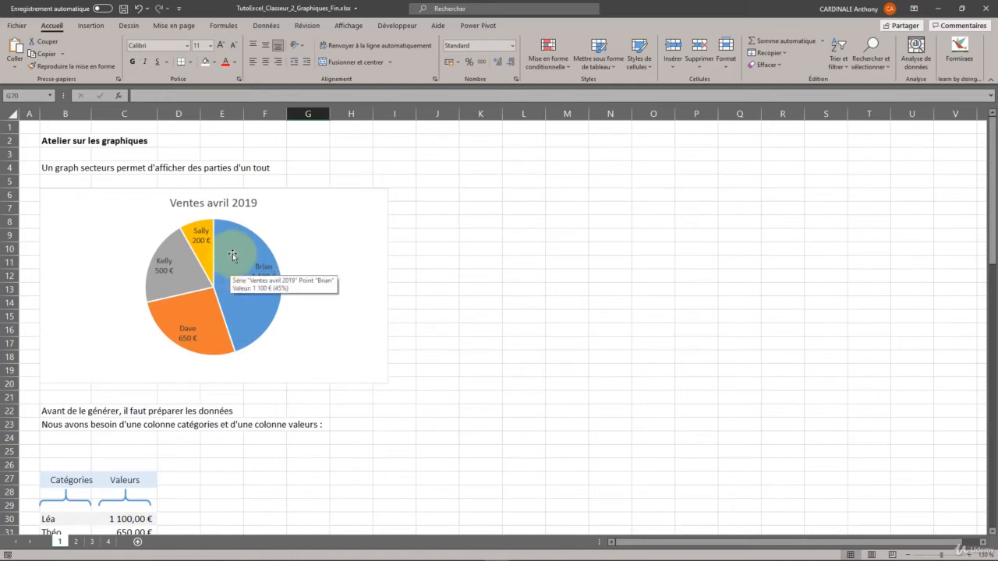
pyautogui.scroll(-5, 230, 269)
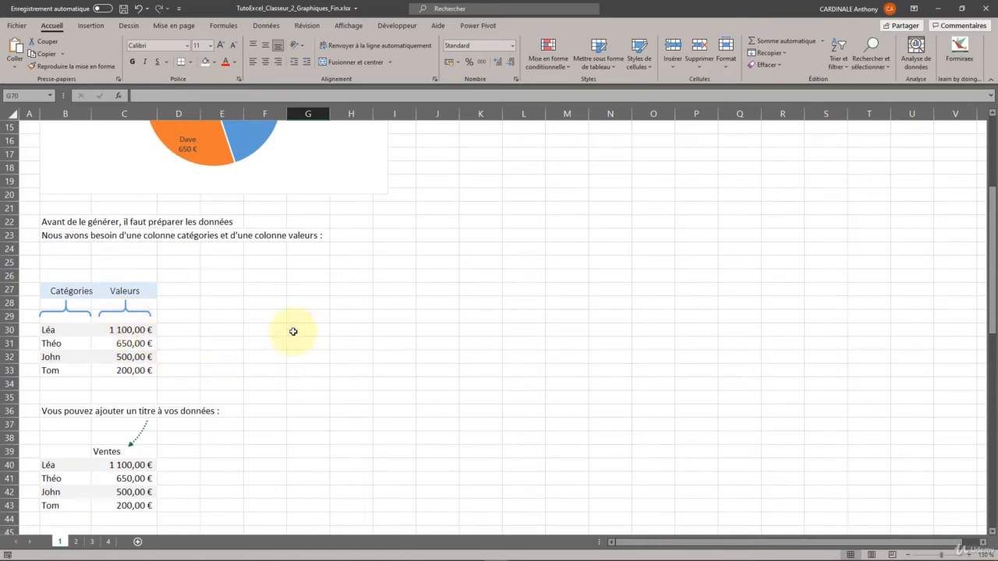
pyautogui.click(65, 334)
pyautogui.moveTo(65, 335); pyautogui.dragTo(139, 361)
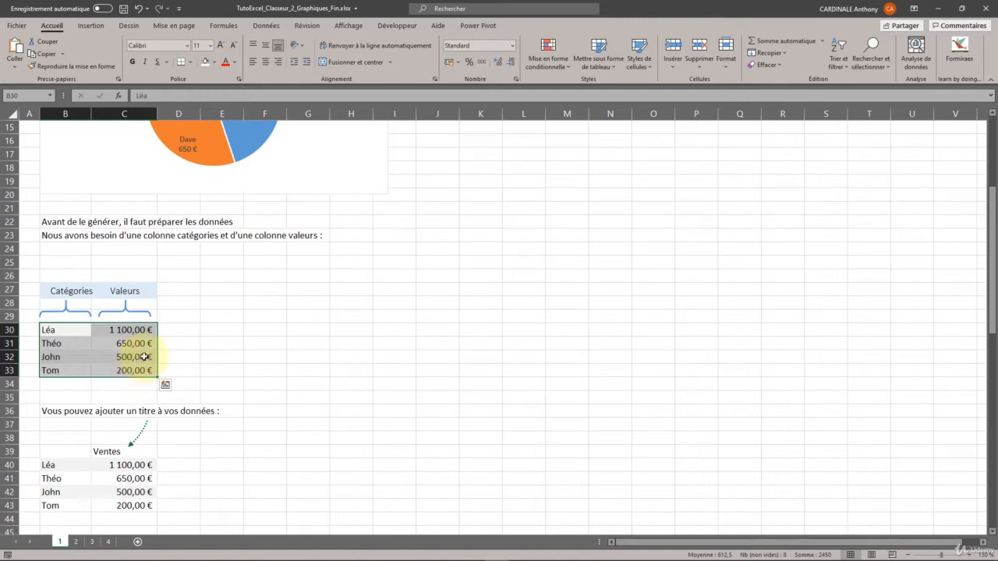
pyautogui.scroll(3, 179, 350)
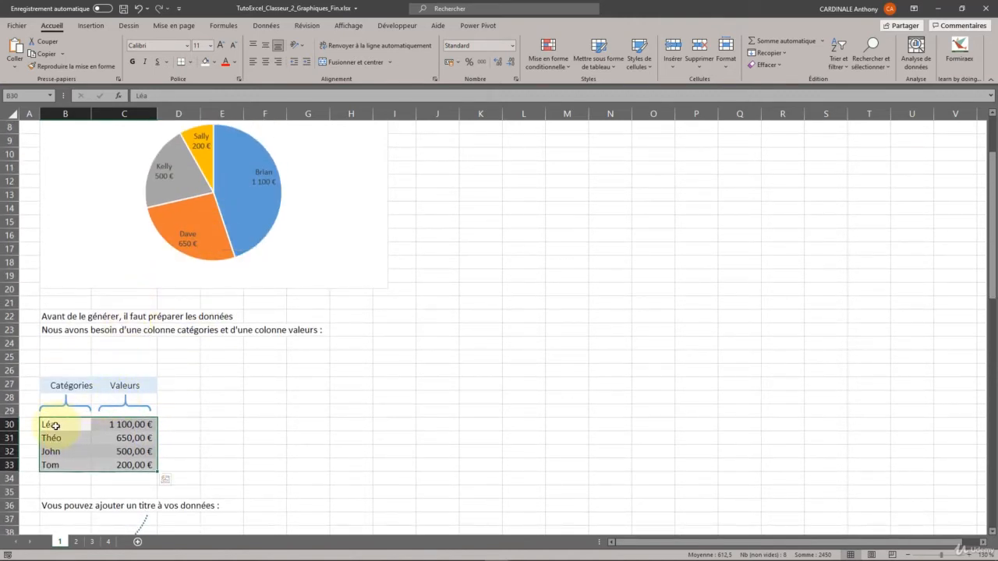
pyautogui.click(88, 25)
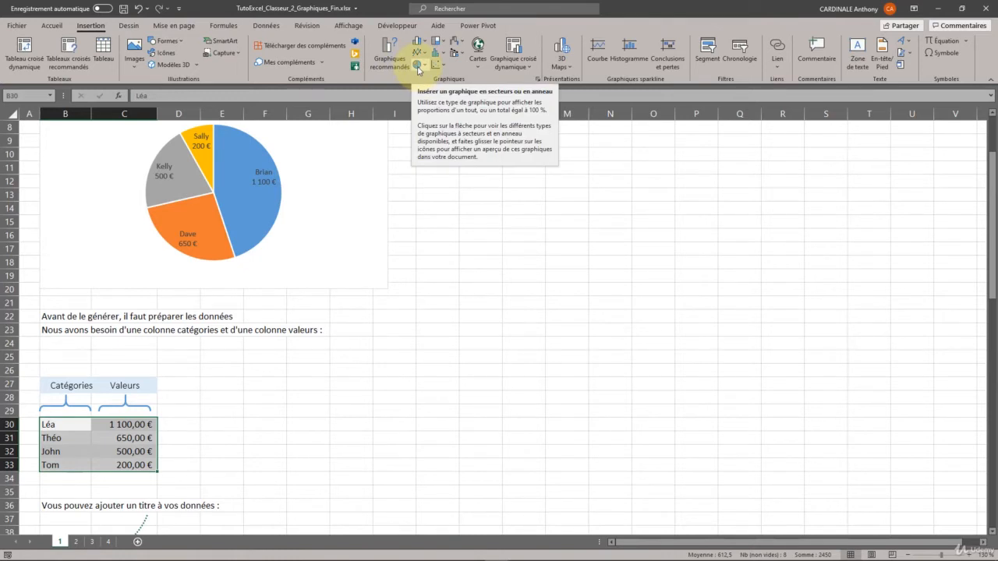
pyautogui.click(419, 67)
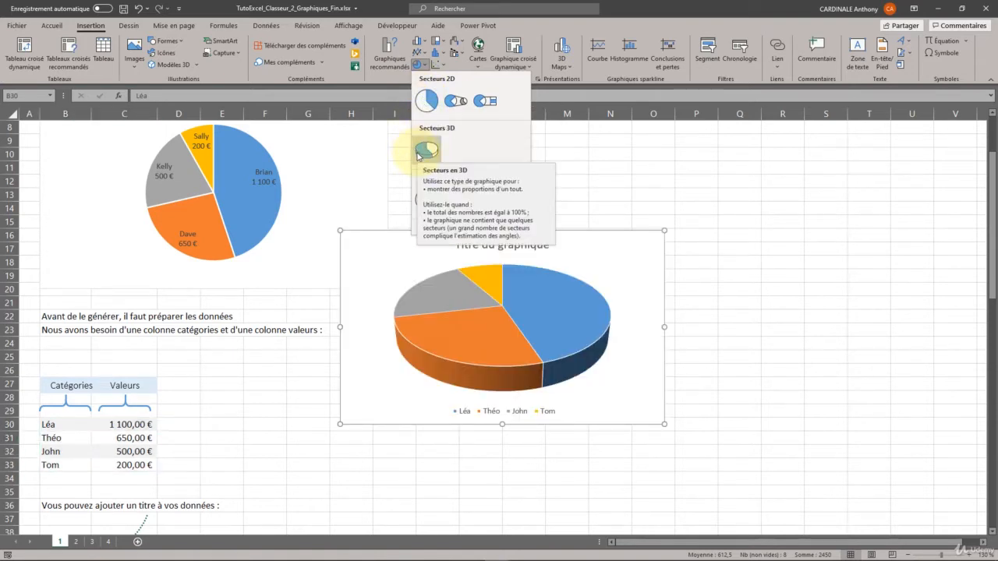
pyautogui.click(421, 152)
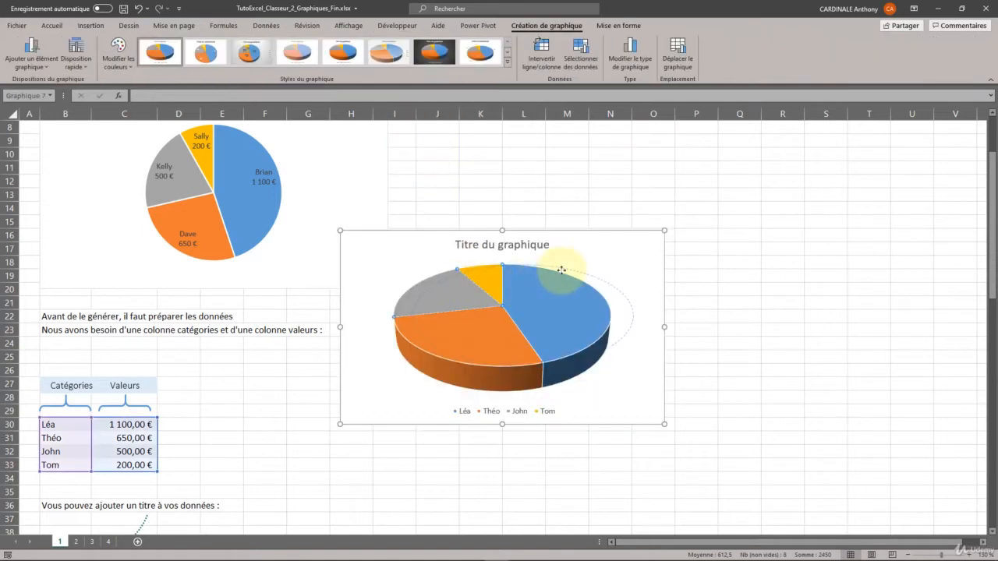
pyautogui.moveTo(579, 234); pyautogui.dragTo(638, 297)
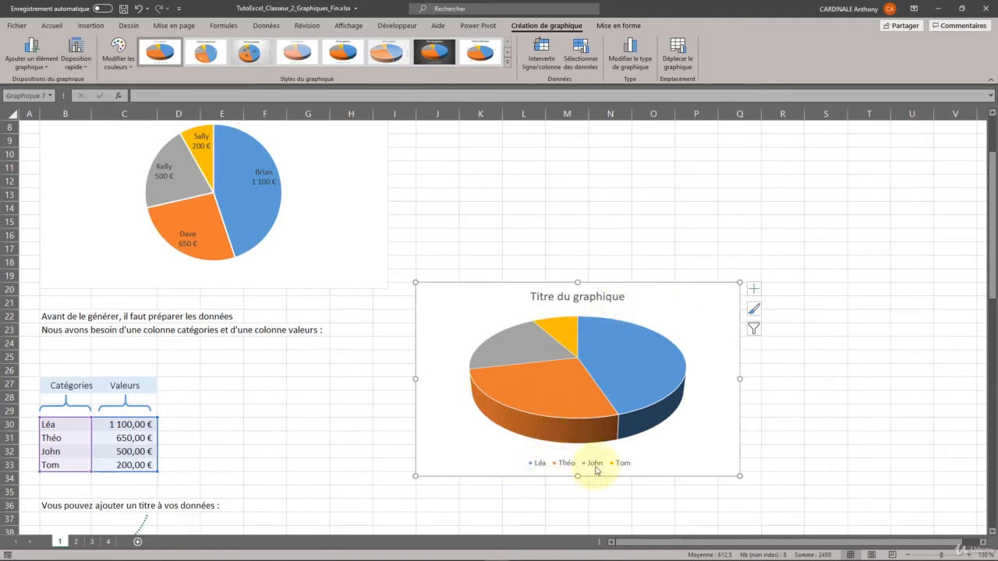
# Step: Replace the new pie chart's title with "Exemple de titre"
pyautogui.click(570, 298)
pyautogui.doubleClick(569, 299)
pyautogui.doubleClick(598, 297)
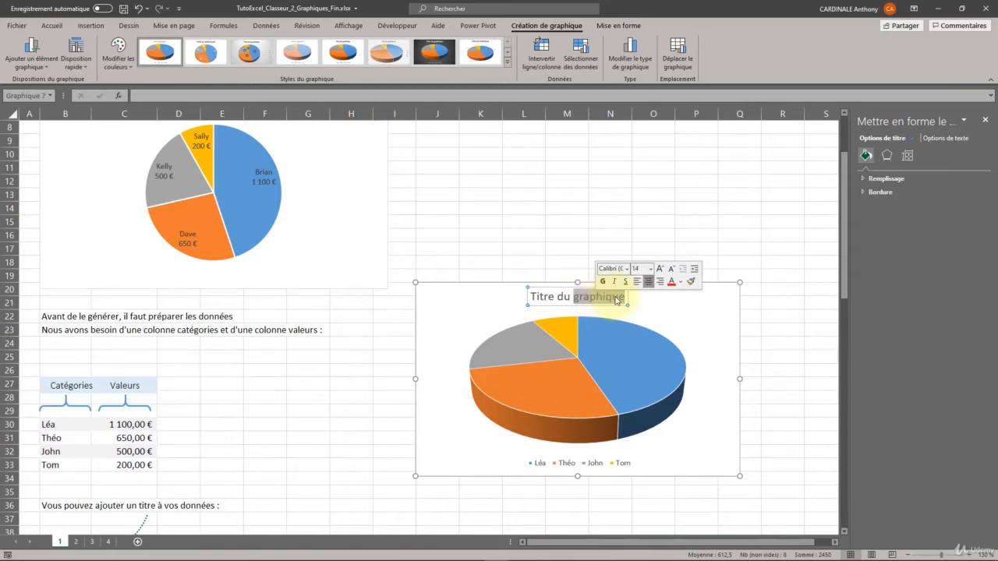
pyautogui.press('BackSpace')
pyautogui.press('BackSpace')
pyautogui.press('BackSpace')
pyautogui.press('BackSpace')
pyautogui.press('BackSpace')
pyautogui.press('BackSpace')
pyautogui.press('BackSpace')
pyautogui.press('BackSpace')
pyautogui.press('BackSpace')
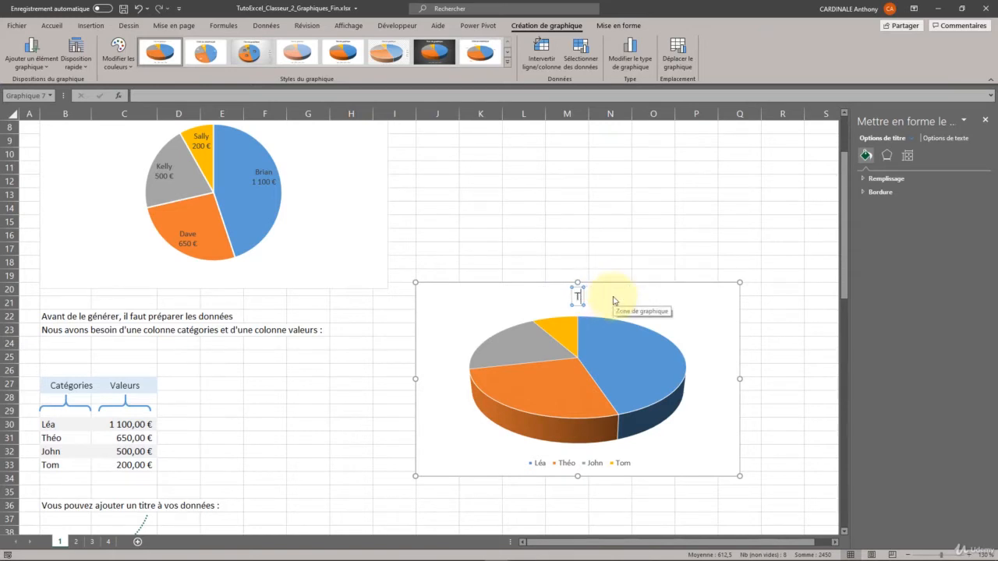
pyautogui.write('Exemple de')
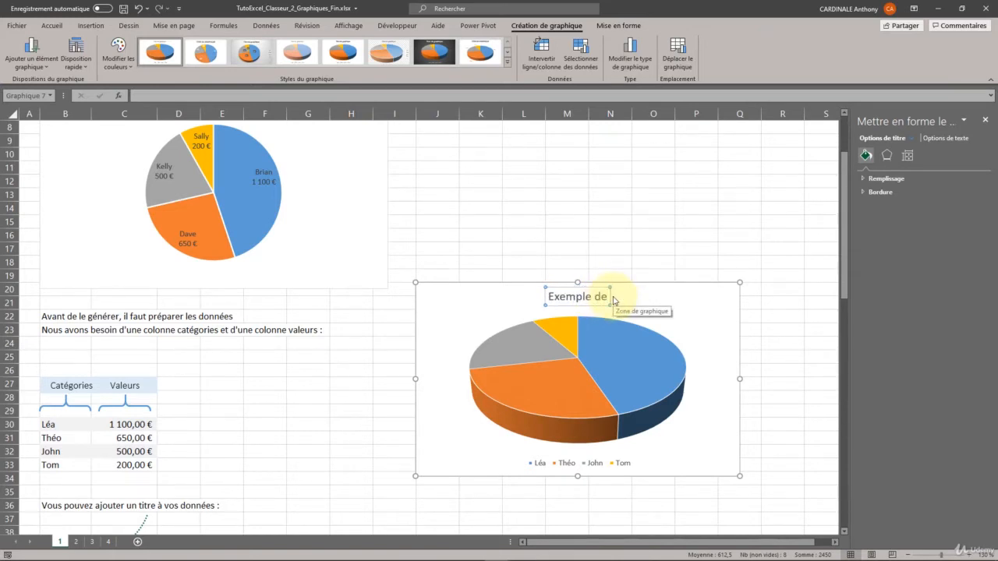
pyautogui.write(' titre')
# Step: Fill only the largest slice of the 3D pie chart with dark green
pyautogui.click(629, 337)
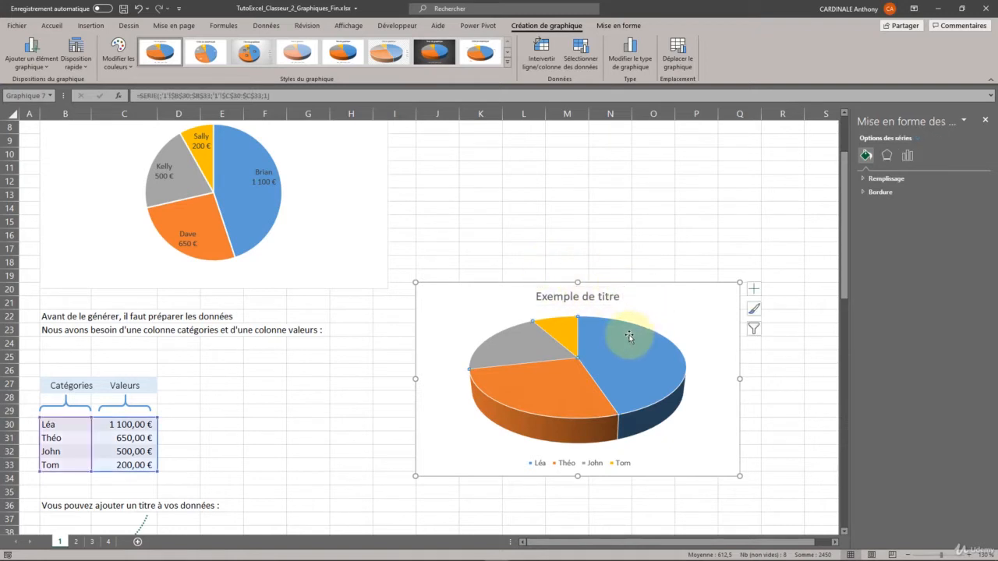
pyautogui.click(607, 347)
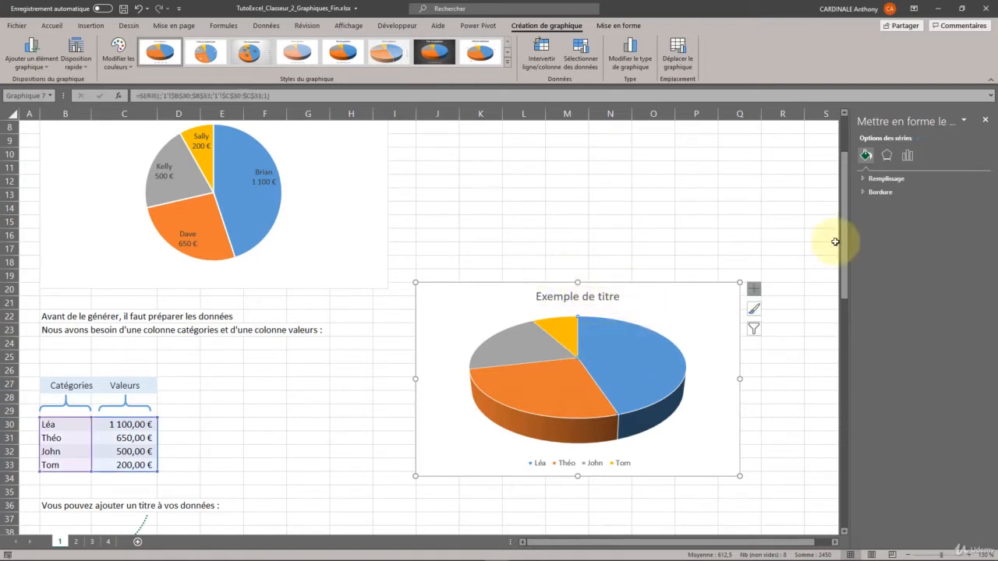
pyautogui.click(866, 178)
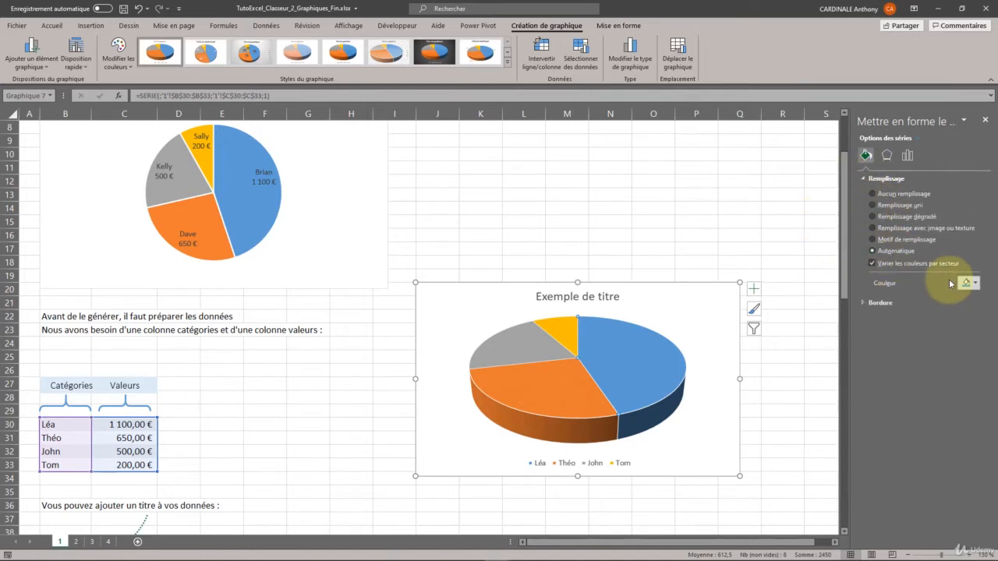
pyautogui.click(972, 284)
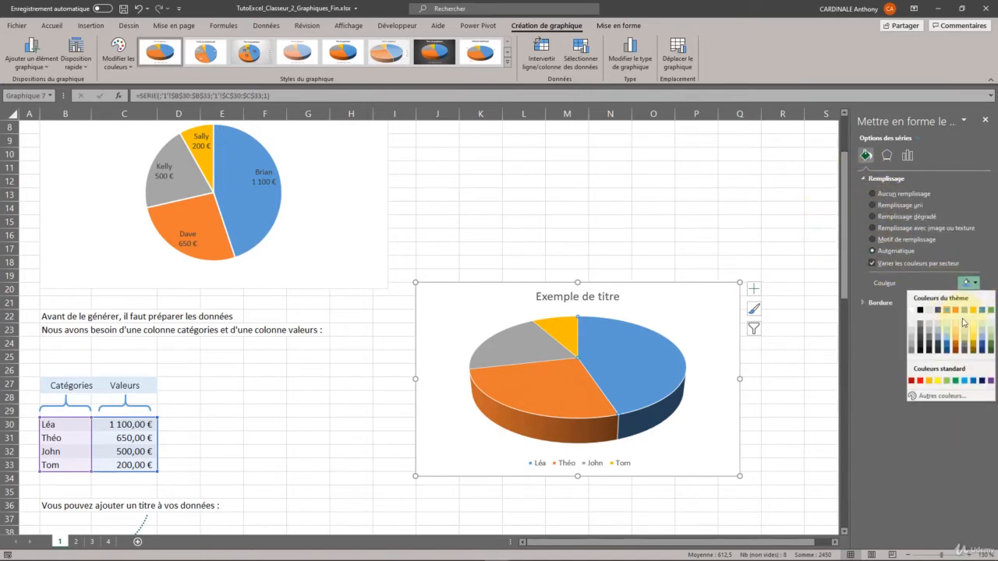
pyautogui.click(991, 348)
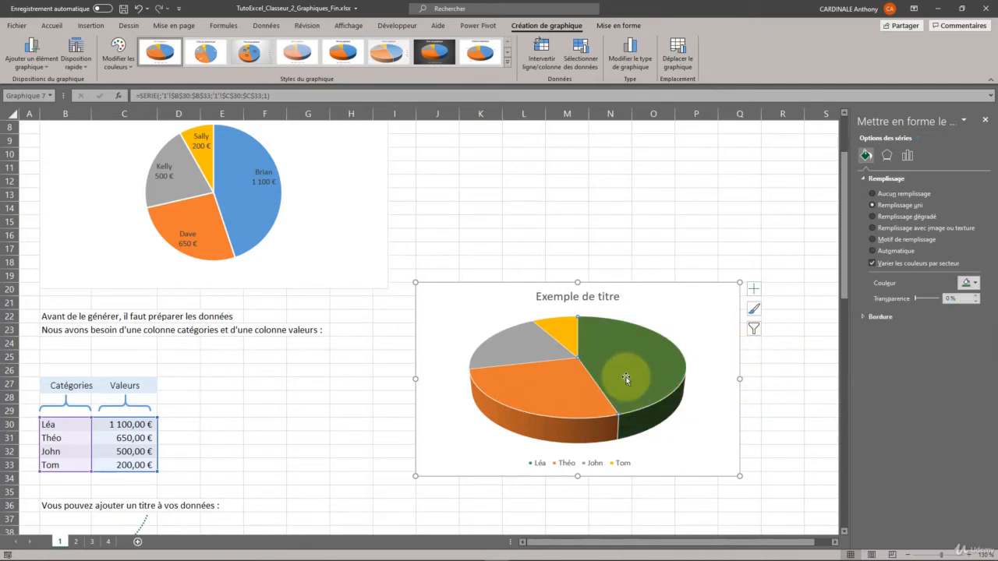
# Step: Separate the largest slice from the 3D pie by setting its point explosion to 20 %
pyautogui.rightClick(627, 382)
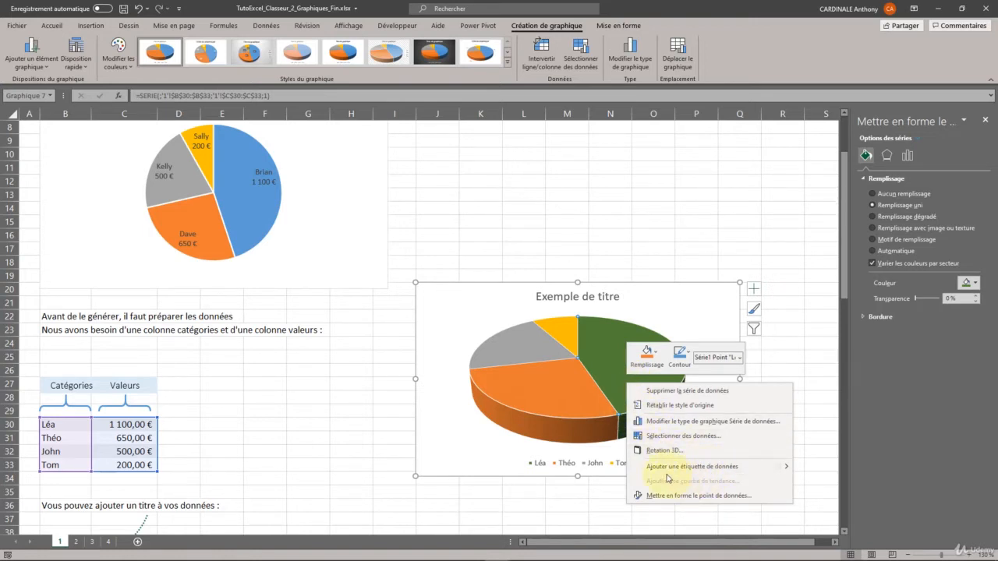
pyautogui.click(733, 499)
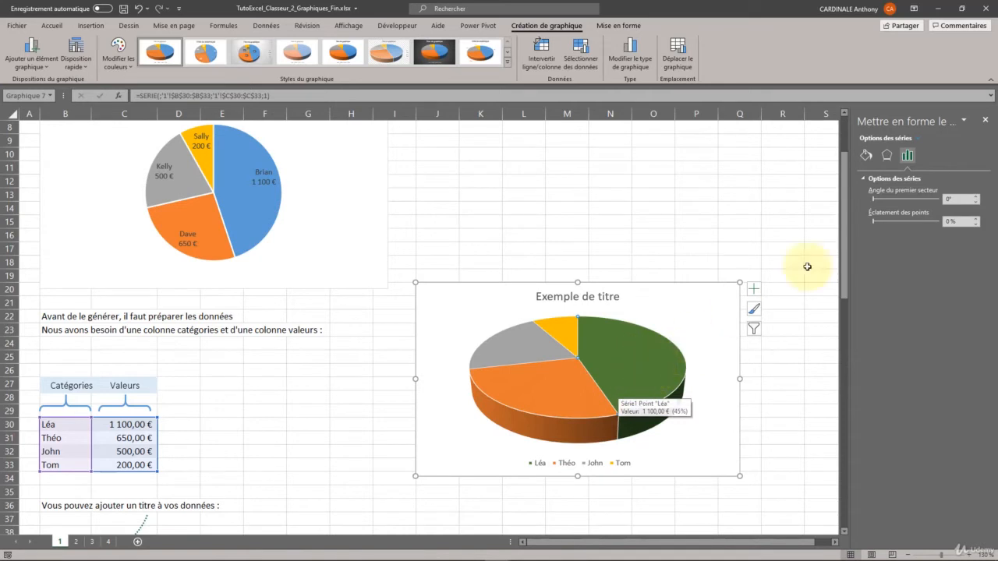
pyautogui.rightClick(610, 374)
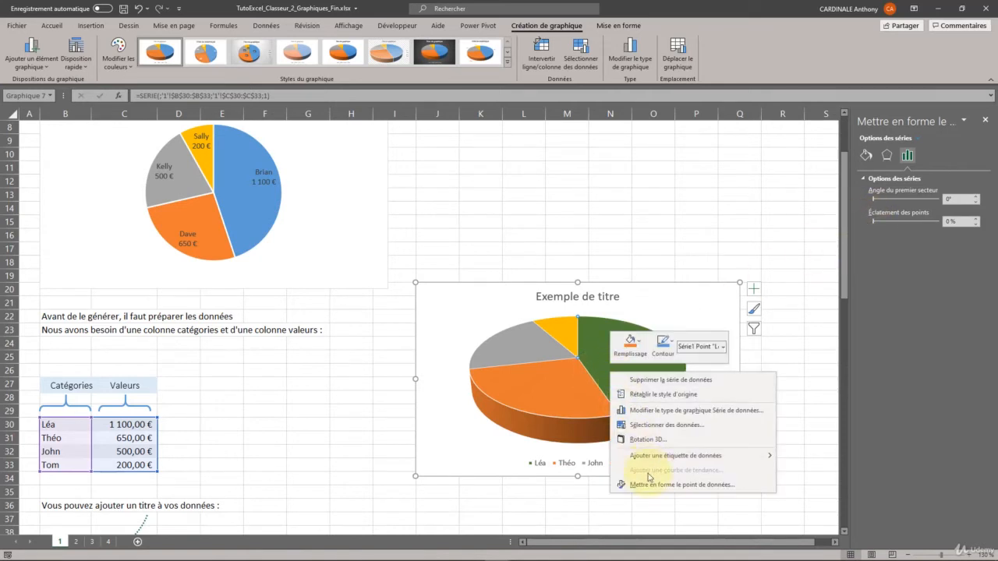
pyautogui.click(657, 488)
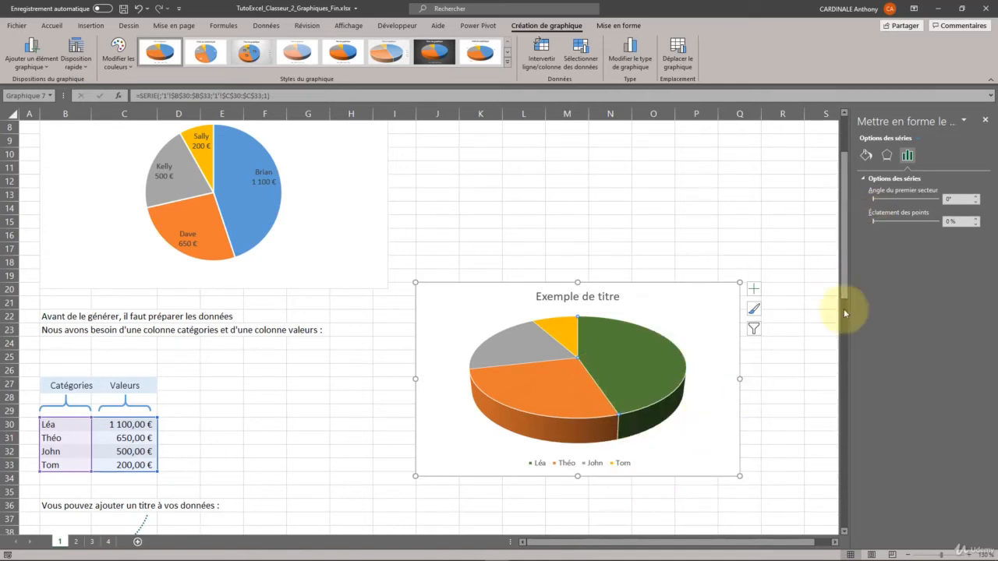
pyautogui.click(874, 220)
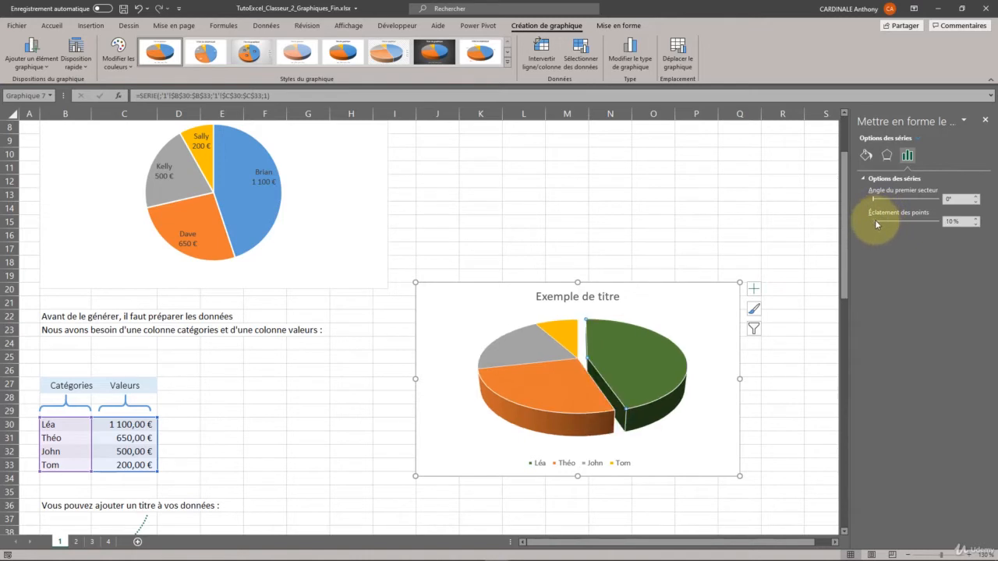
pyautogui.click(878, 224)
pyautogui.click(878, 224)
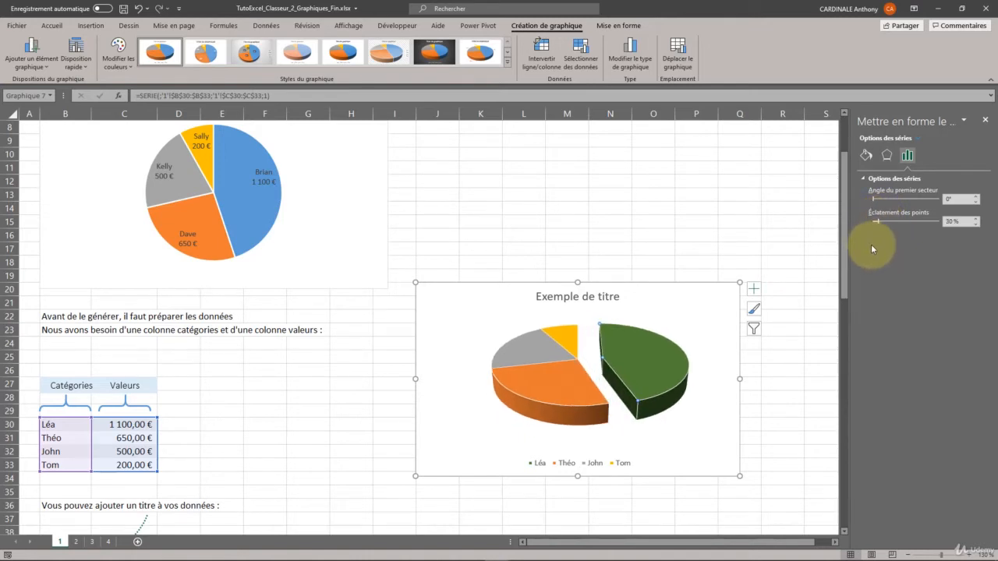
pyautogui.click(875, 224)
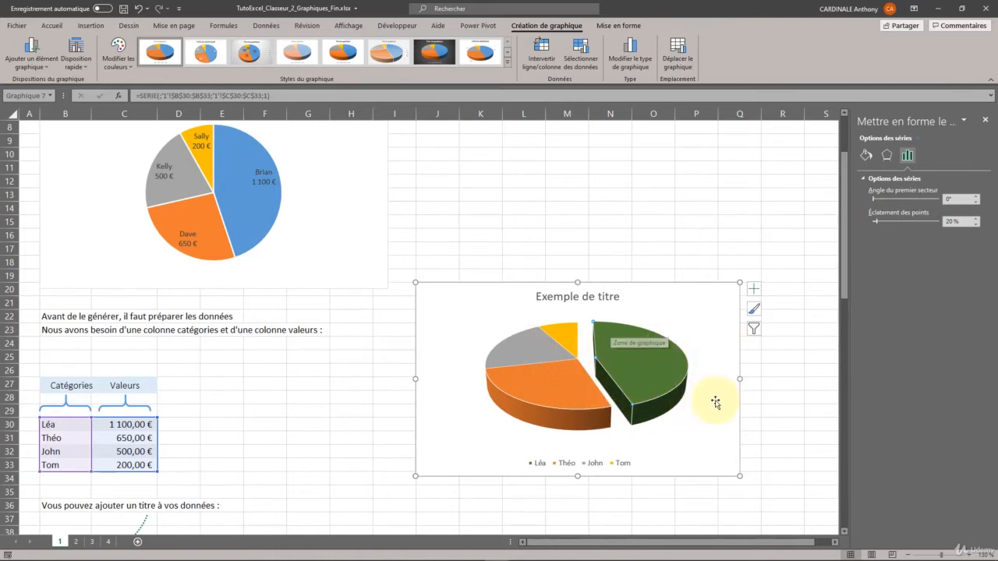
# Step: Apply the chart style with a bold uppercase title and coloured category labels outside the slices
pyautogui.click(866, 155)
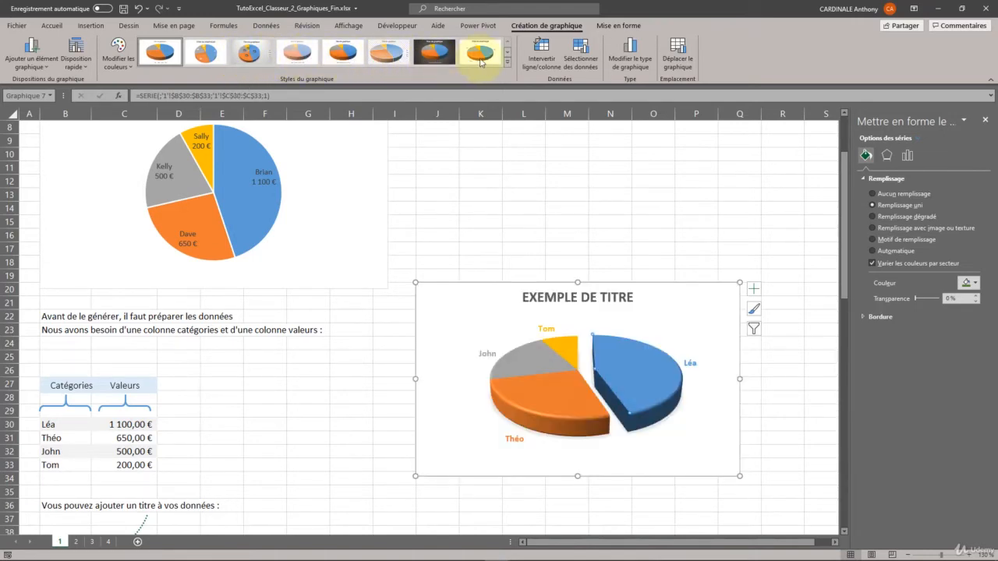
pyautogui.click(507, 61)
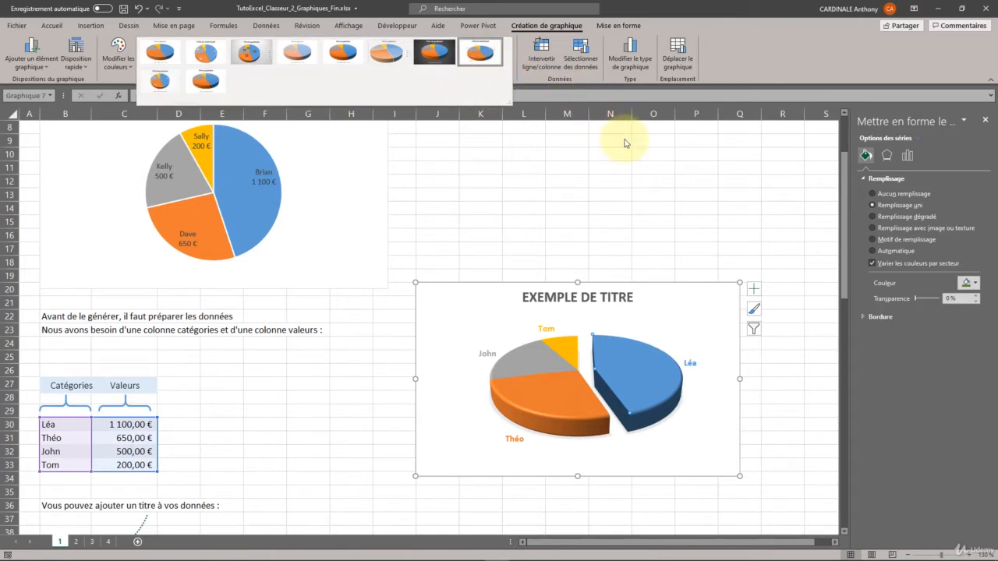
pyautogui.click(748, 46)
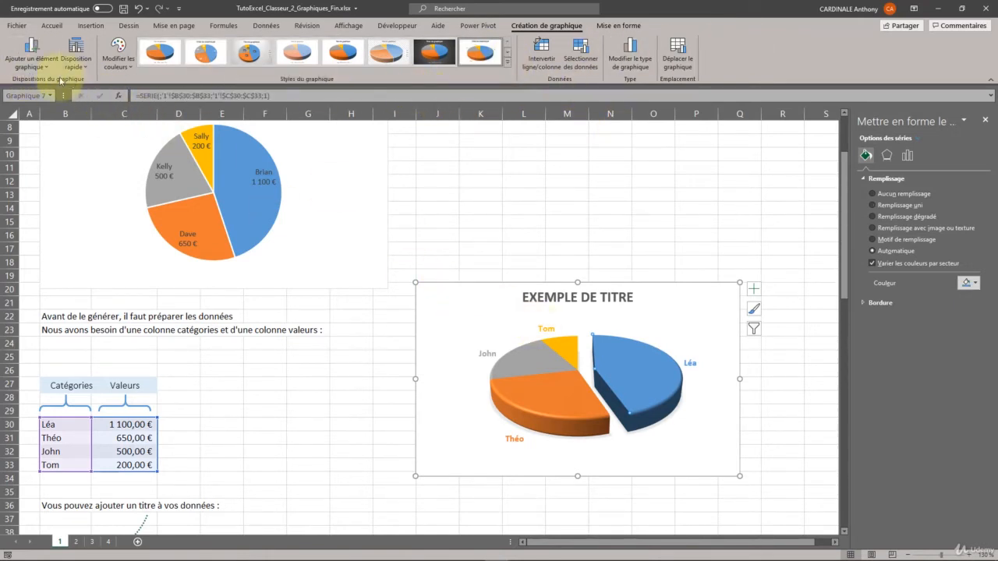
# Step: Add a legend on the right side of the 3D pie chart and deselect the chart
pyautogui.click(19, 69)
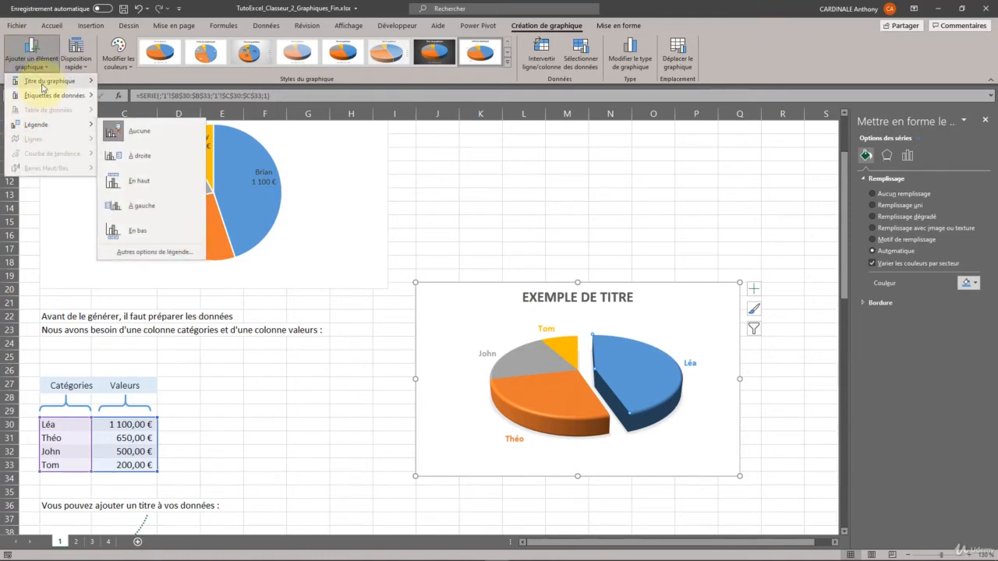
pyautogui.moveTo(55, 96)
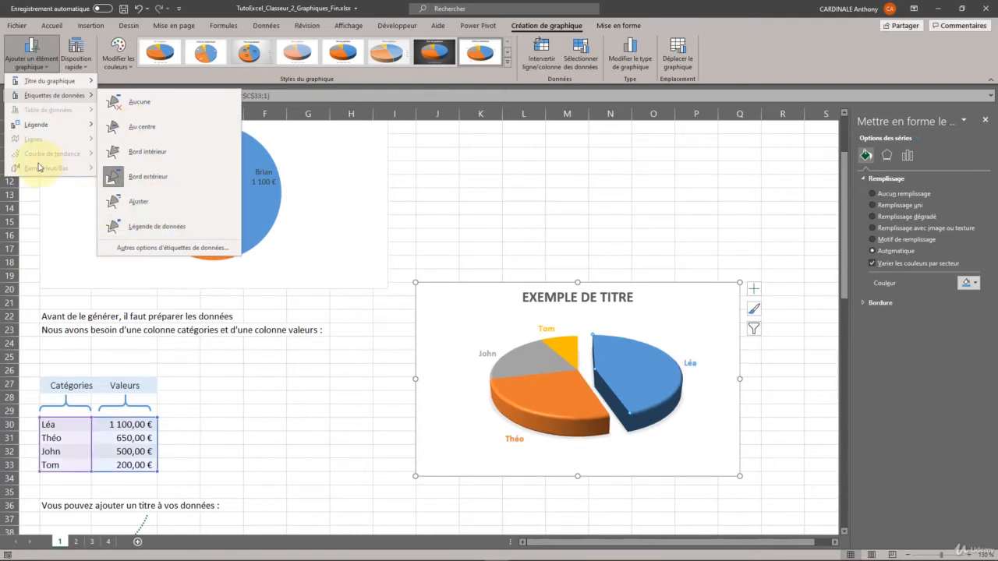
pyautogui.moveTo(47, 125)
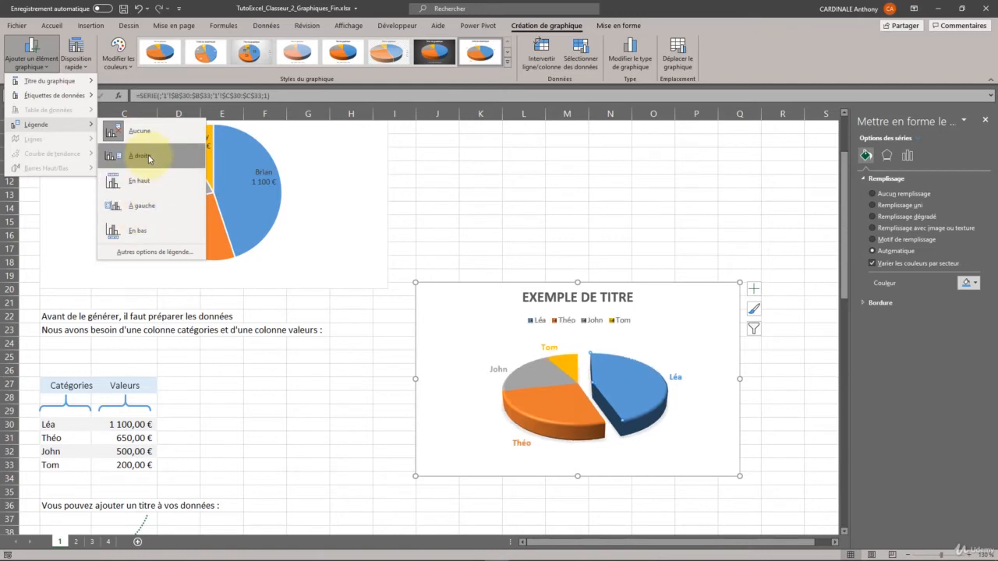
pyautogui.click(150, 159)
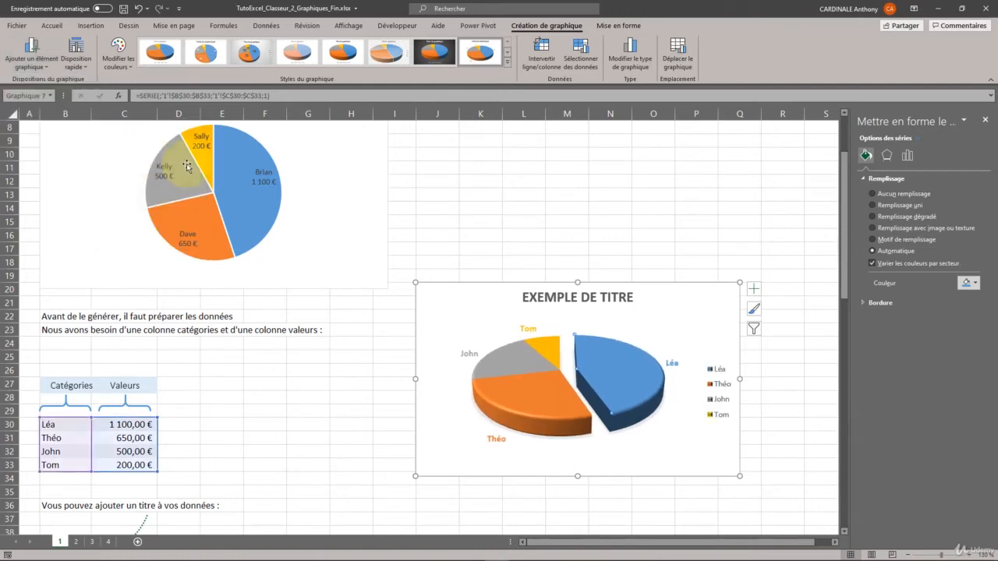
pyautogui.click(531, 261)
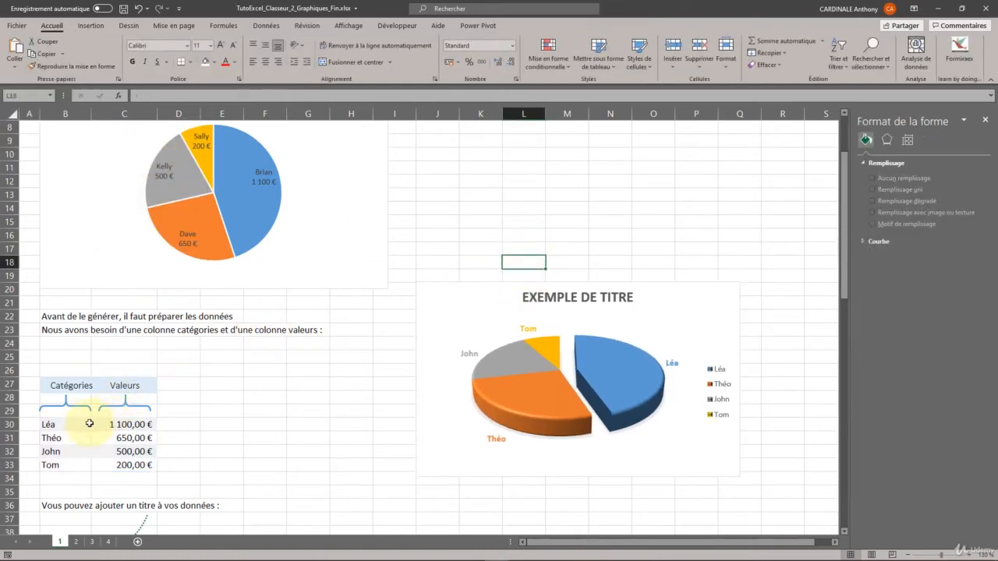
# Step: Insert a 2D pie chart from the Ventes table, including its heading cell (B39:C43)
pyautogui.moveTo(64, 425); pyautogui.dragTo(134, 466)
pyautogui.click(548, 300)
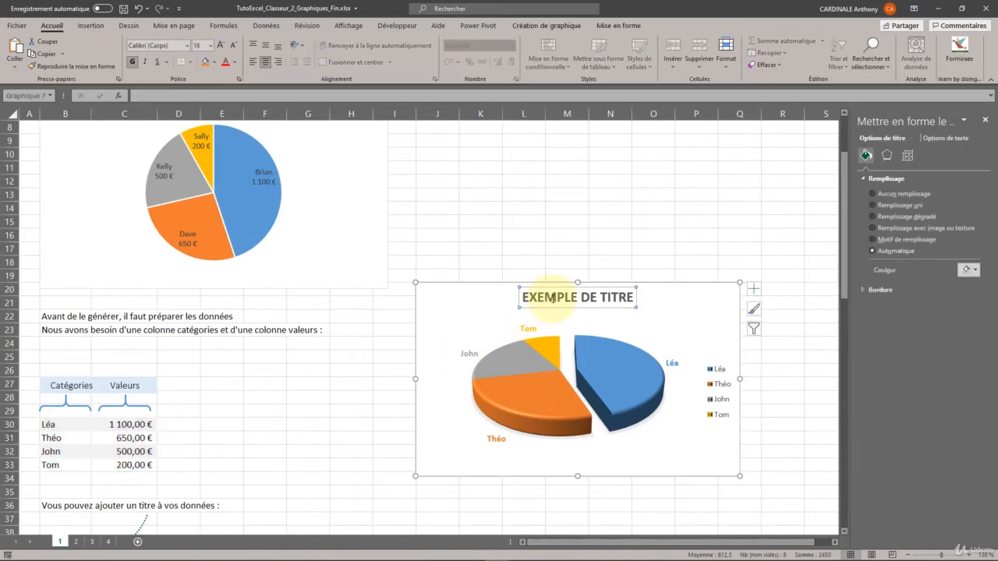
pyautogui.scroll(-7, 364, 301)
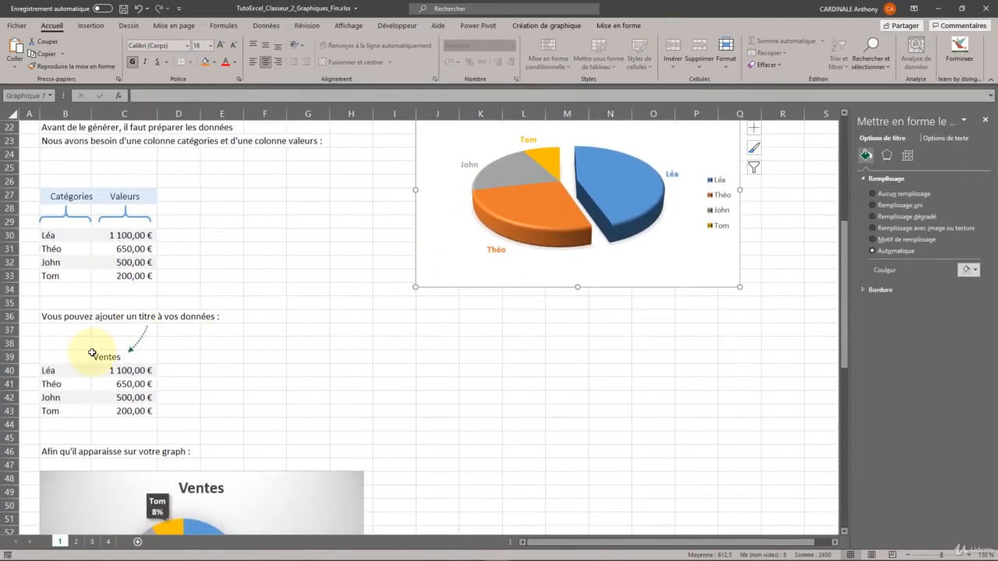
pyautogui.click(98, 261)
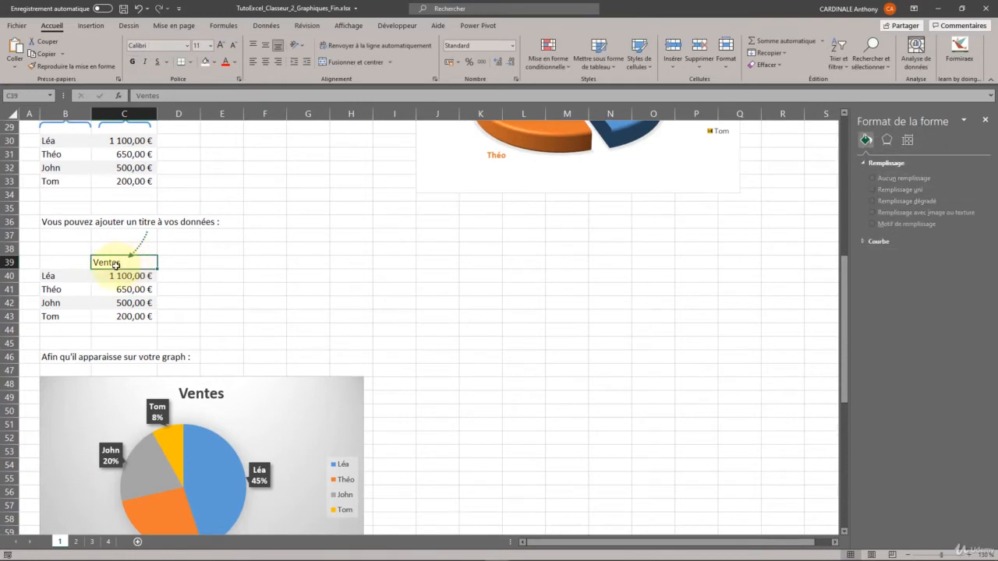
pyautogui.moveTo(131, 316); pyautogui.dragTo(67, 265)
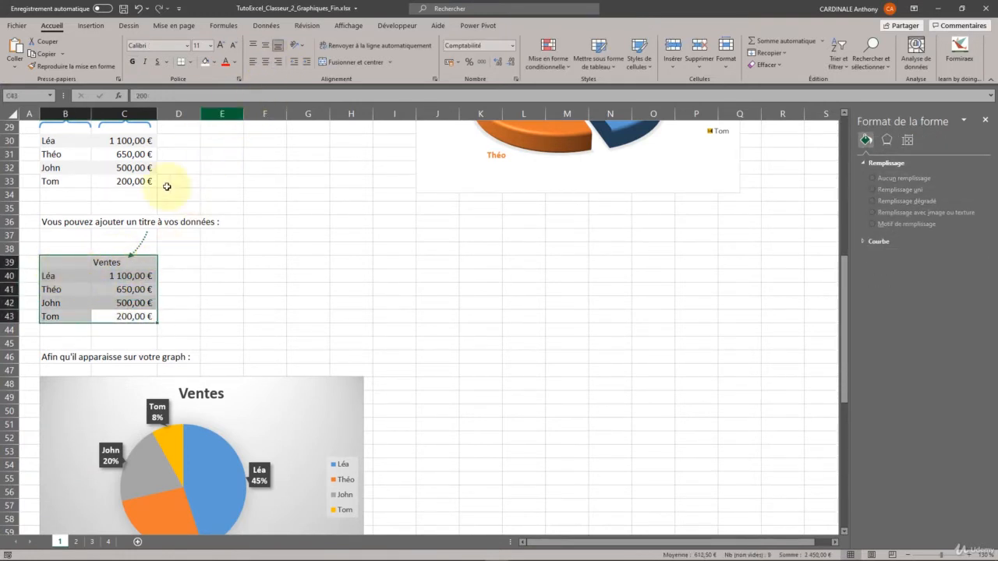
pyautogui.click(86, 28)
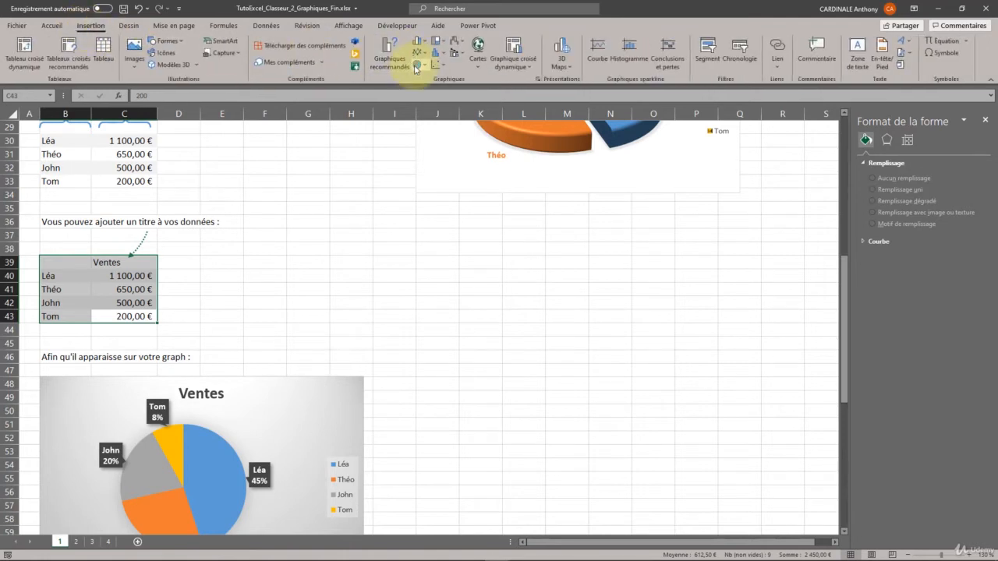
pyautogui.click(417, 64)
pyautogui.click(426, 101)
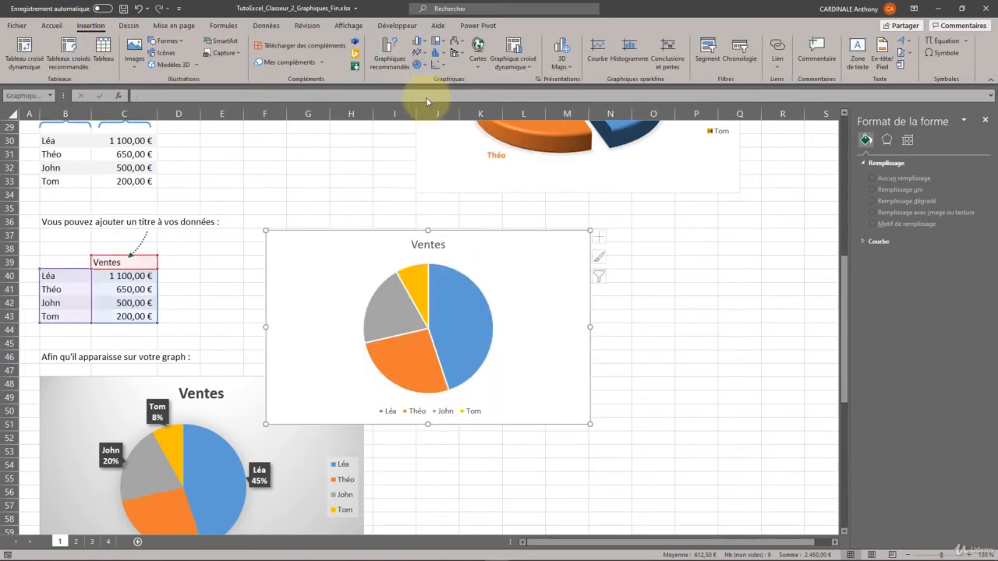
# Step: Move the new pie chart beside the Ventes table, under the 3D chart, and apply the style with hatched slices and an uppercase title
pyautogui.moveTo(497, 250); pyautogui.dragTo(632, 223)
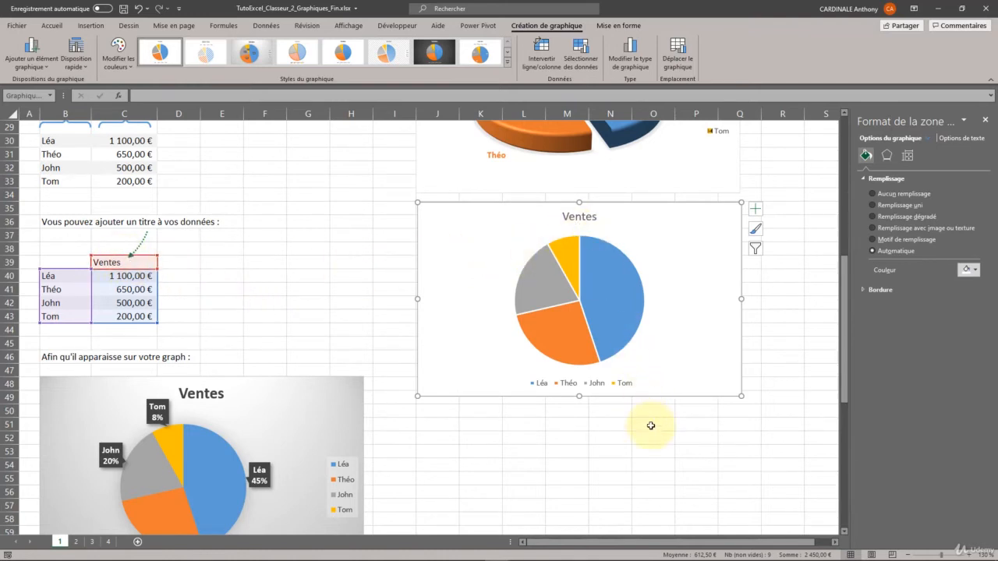
pyautogui.click(205, 53)
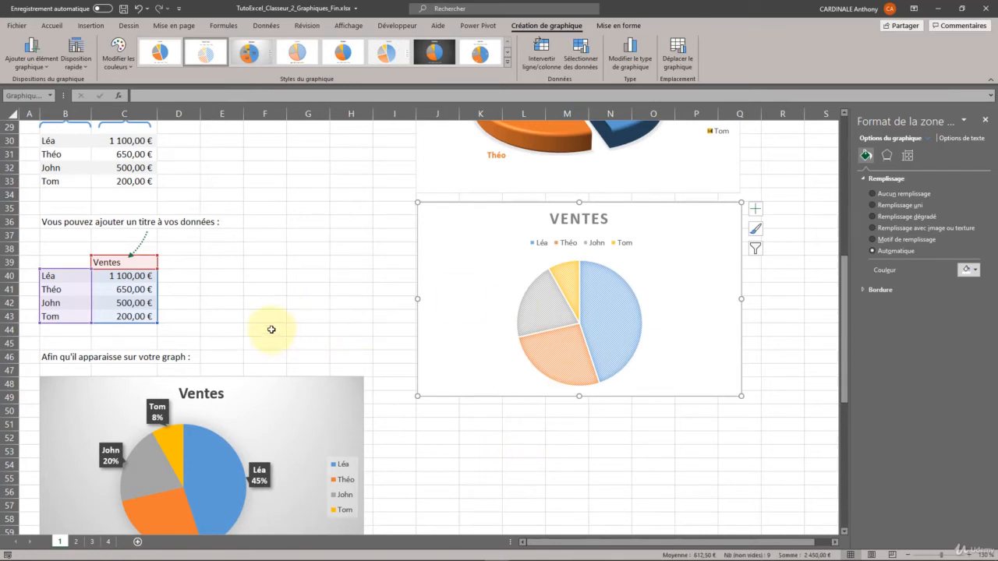
# Step: Compare the order of the values in the Ventes table with the slices of the grey example chart below it
pyautogui.scroll(-2, 242, 317)
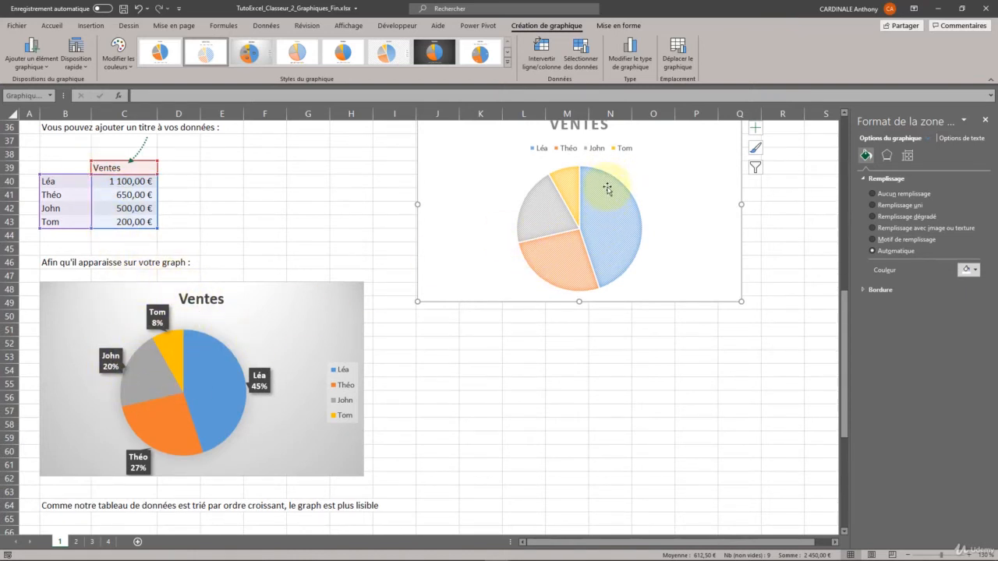
pyautogui.click(209, 369)
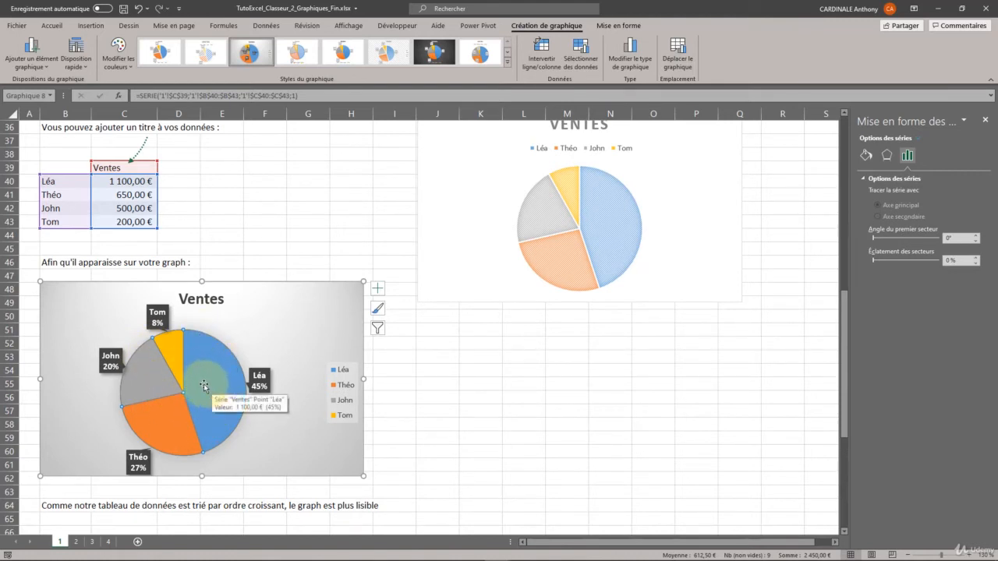
pyautogui.click(114, 191)
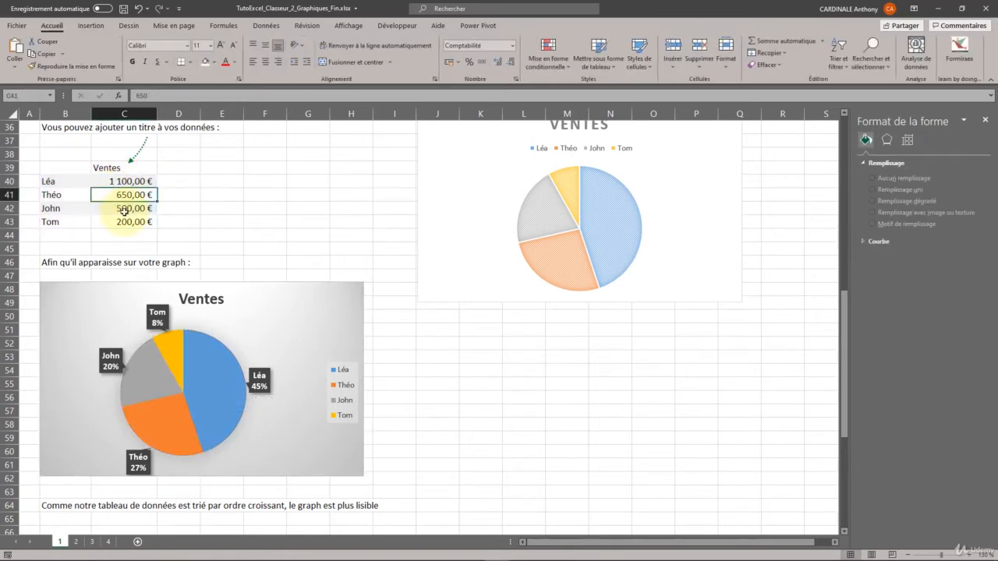
pyautogui.click(115, 222)
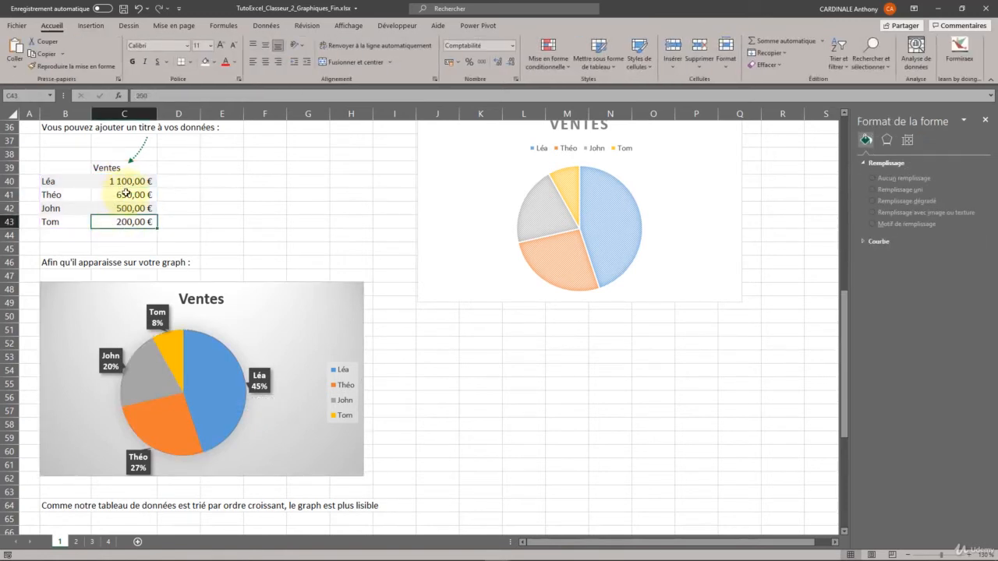
pyautogui.click(125, 193)
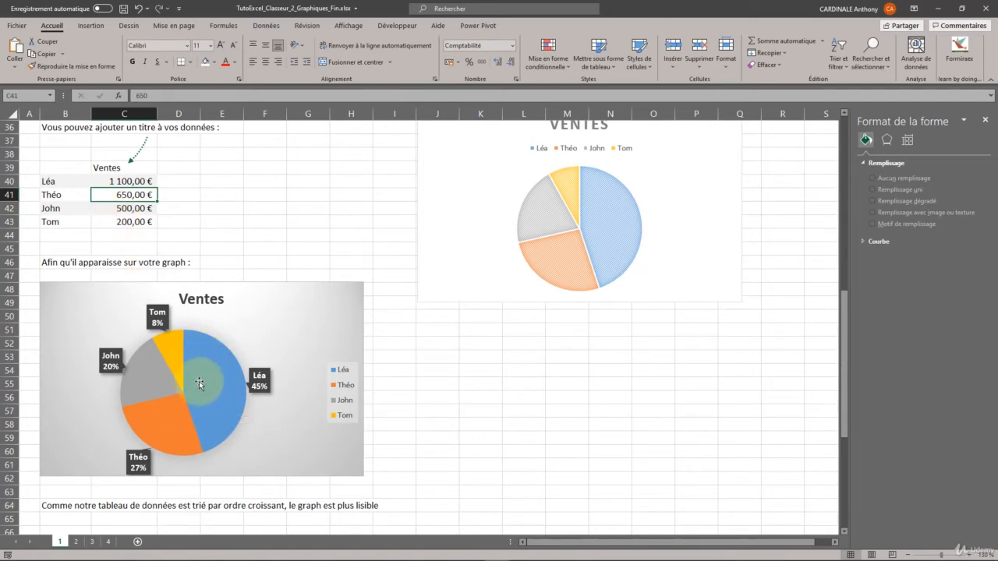
pyautogui.moveTo(204, 394)
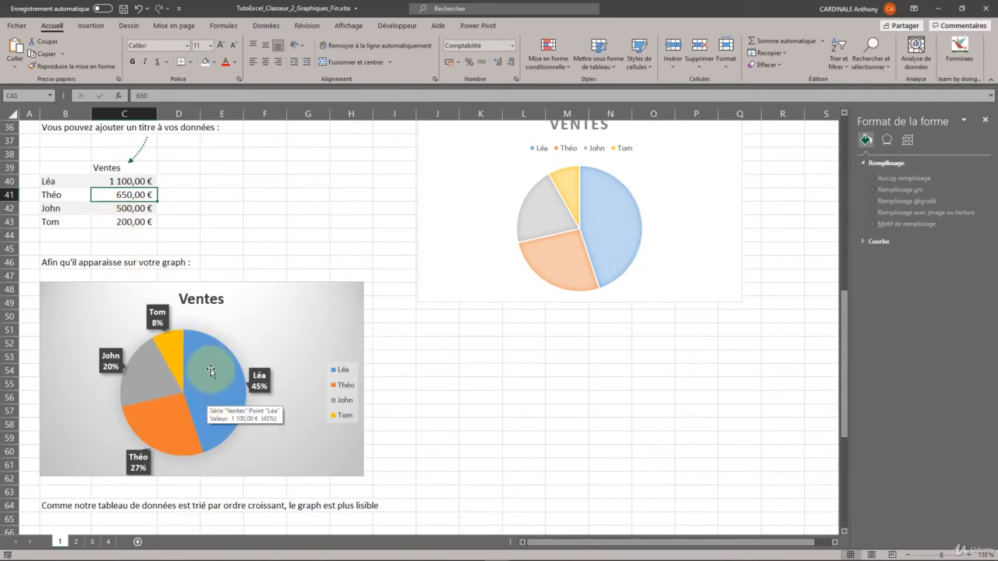
pyautogui.click(133, 181)
pyautogui.click(133, 194)
pyautogui.click(129, 208)
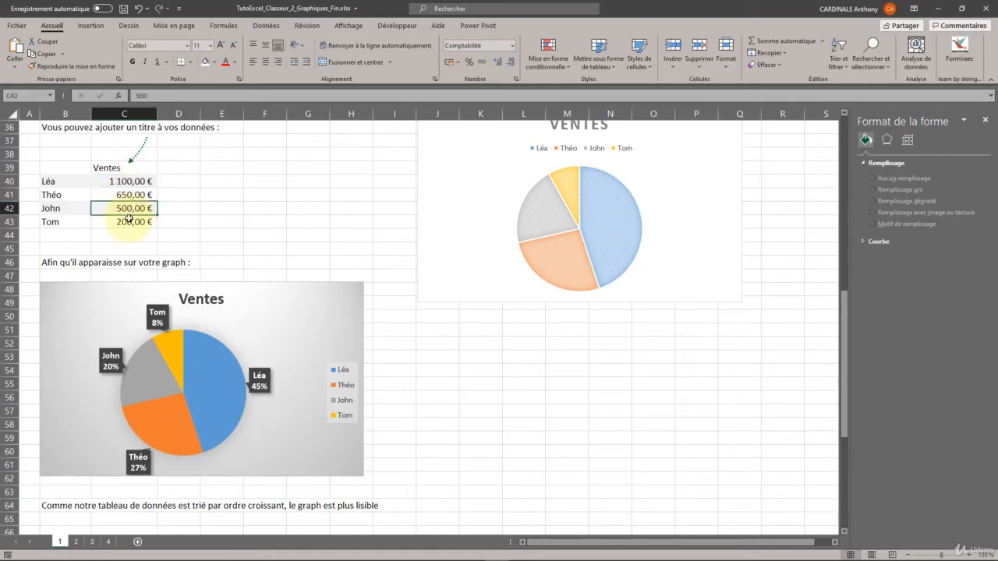
pyautogui.click(130, 220)
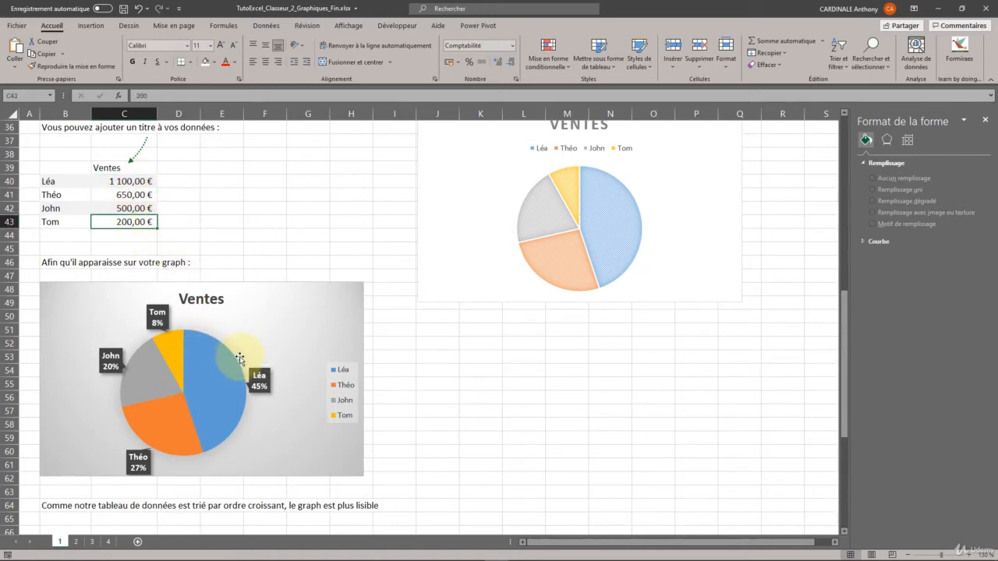
pyautogui.scroll(-3, 234, 355)
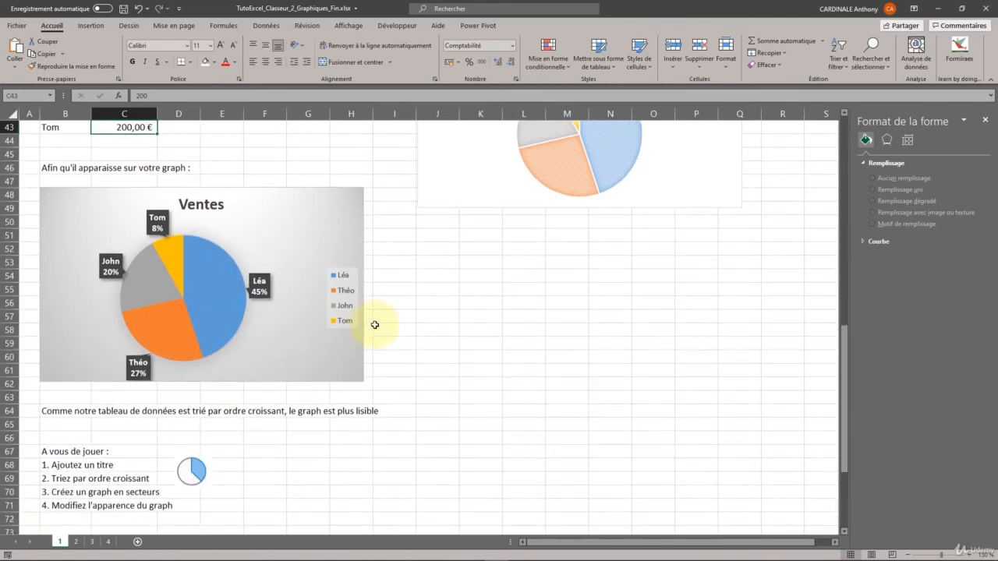
pyautogui.scroll(3, 429, 334)
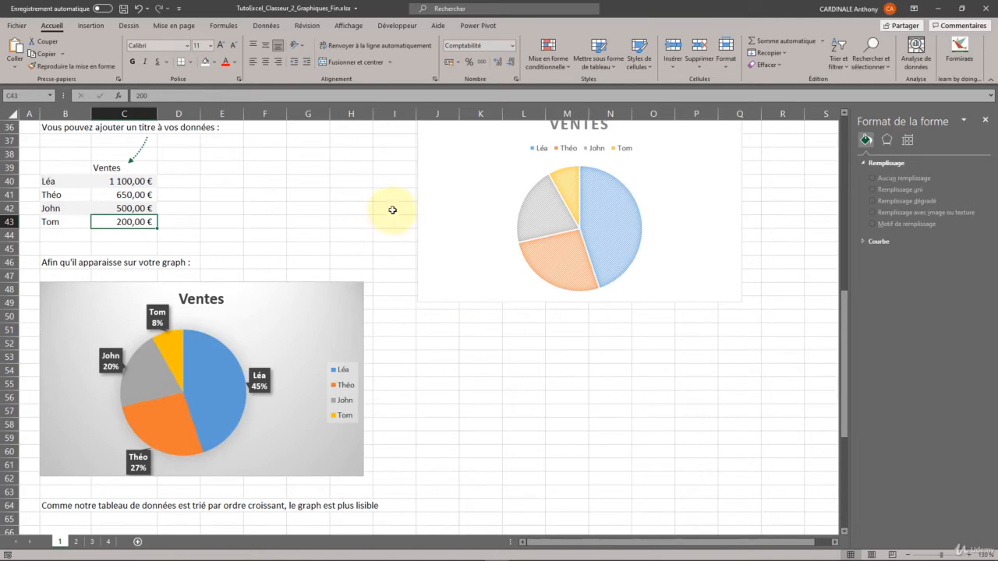
# Step: Add value labels at the outer edge (Bord extérieur) of the hatched pie chart's slices and deselect the chart
pyautogui.click(446, 265)
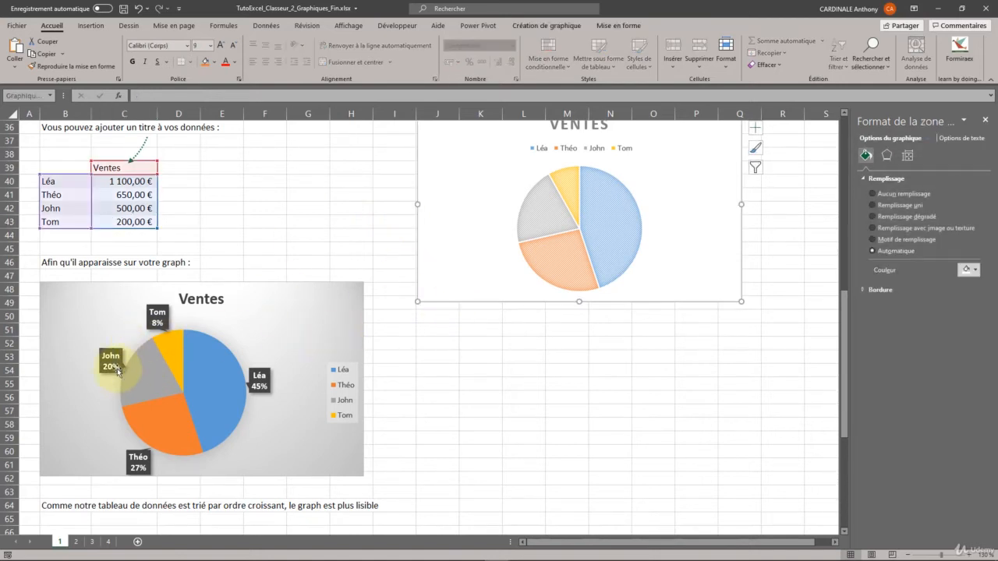
pyautogui.scroll(3, 470, 225)
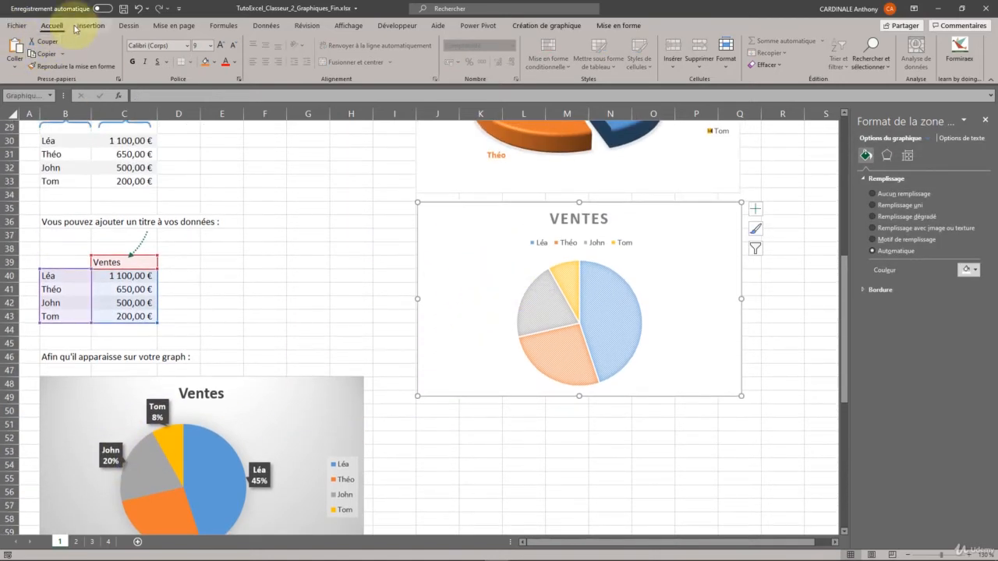
pyautogui.click(95, 27)
pyautogui.click(546, 24)
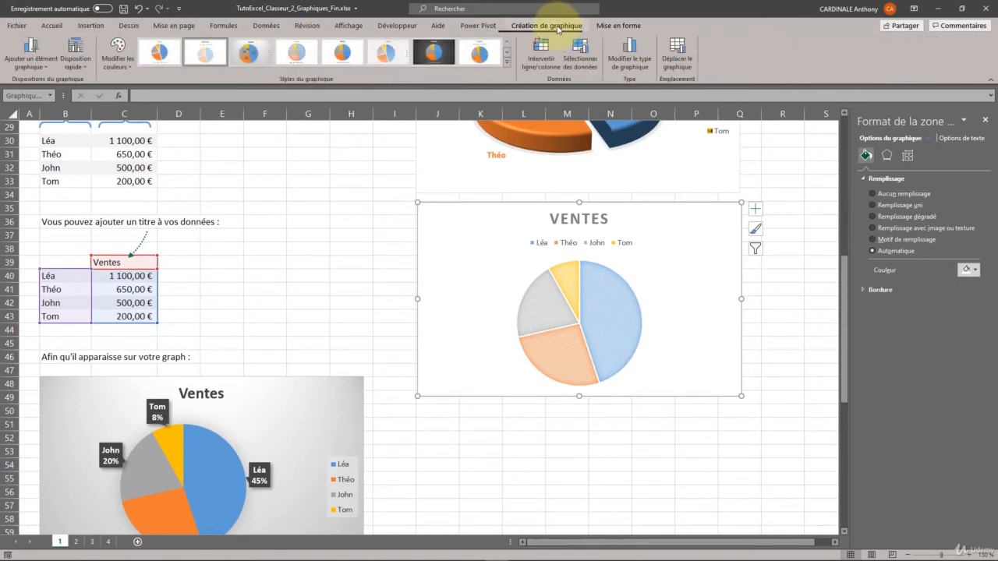
pyautogui.click(28, 60)
pyautogui.moveTo(67, 95)
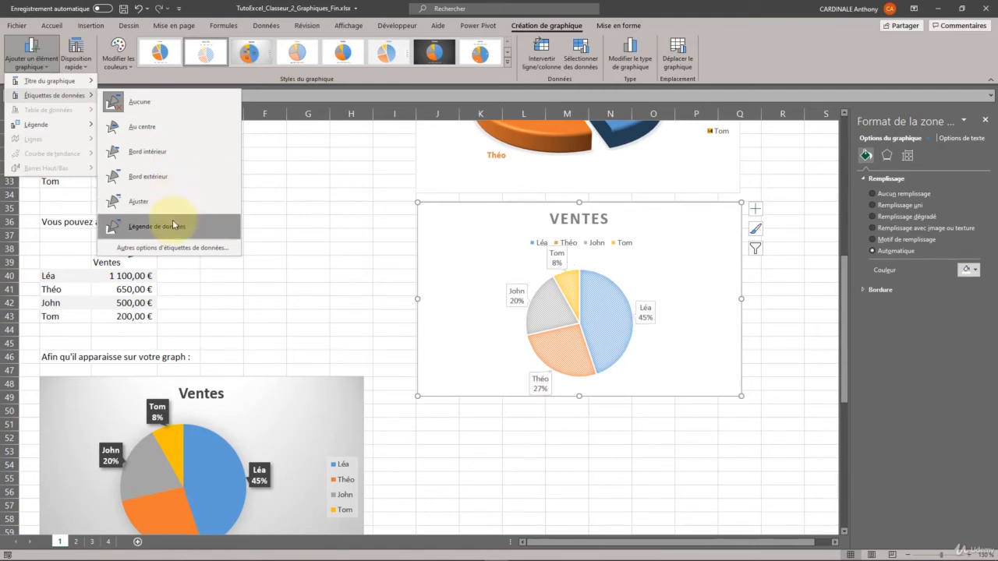
pyautogui.click(180, 179)
pyautogui.click(355, 331)
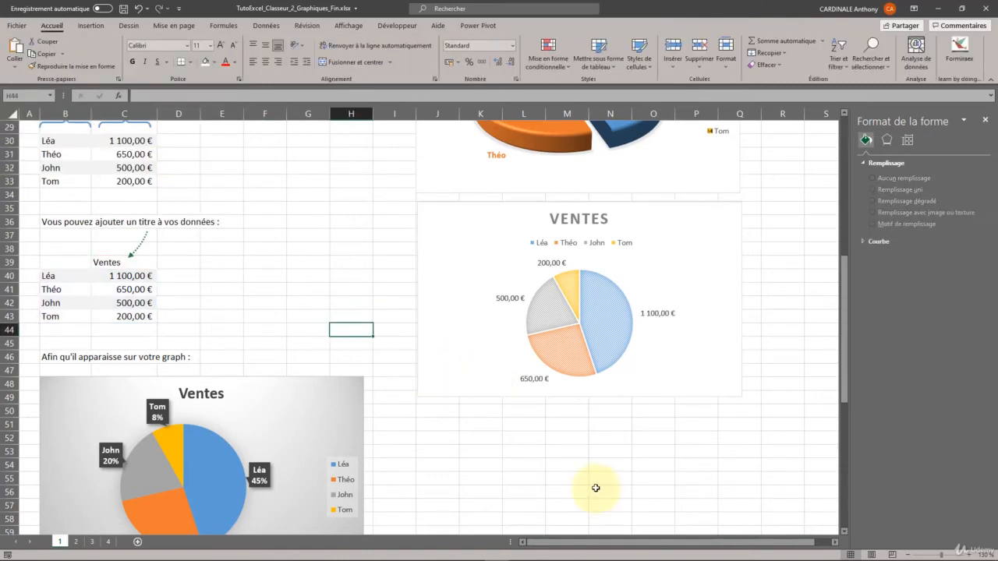
# Step: Review the exercise instructions under "A vous de jouer" and the untitled data table in rows 74 to 77
pyautogui.scroll(-5, 384, 370)
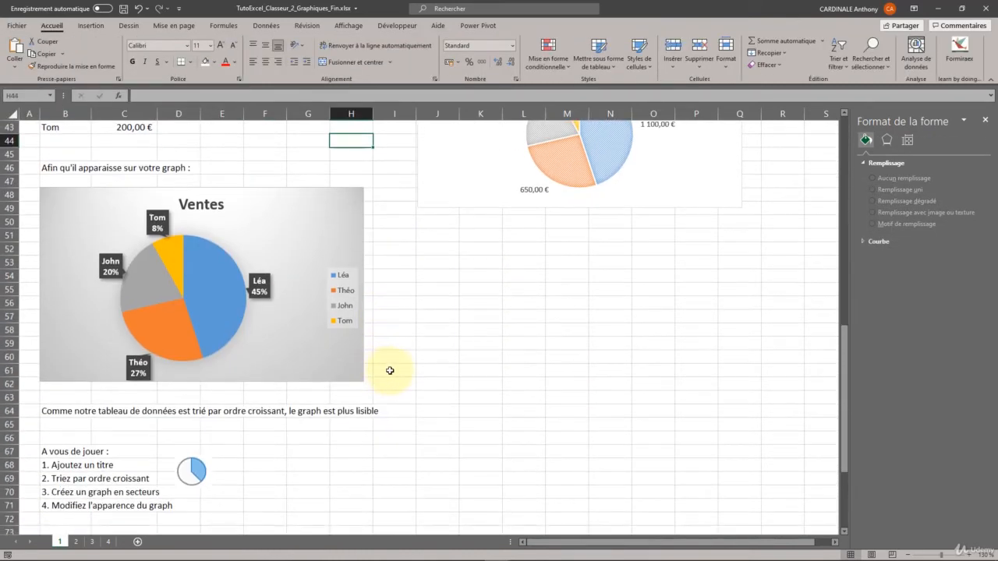
pyautogui.scroll(-5, 389, 370)
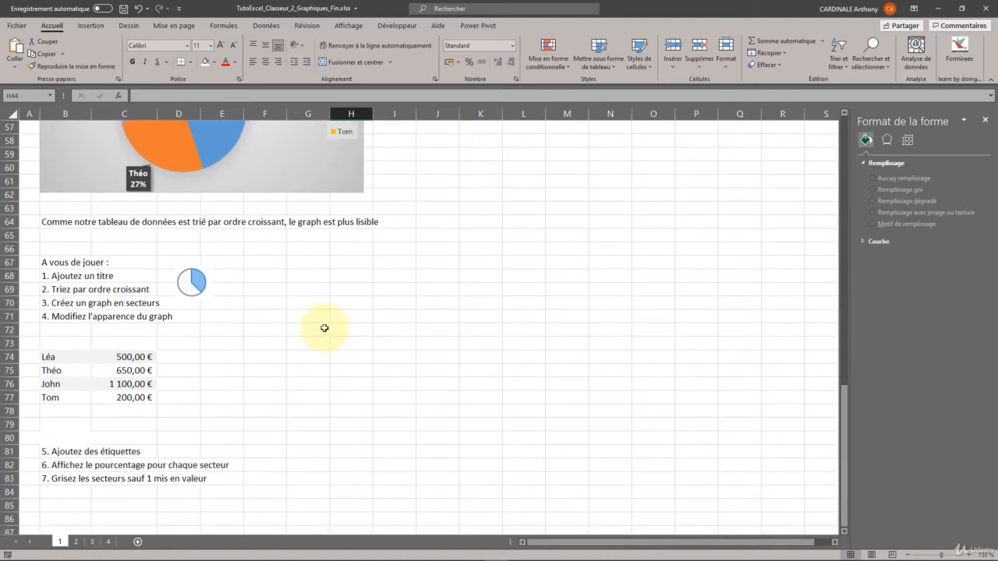
pyautogui.moveTo(46, 263); pyautogui.dragTo(293, 317)
pyautogui.click(292, 318)
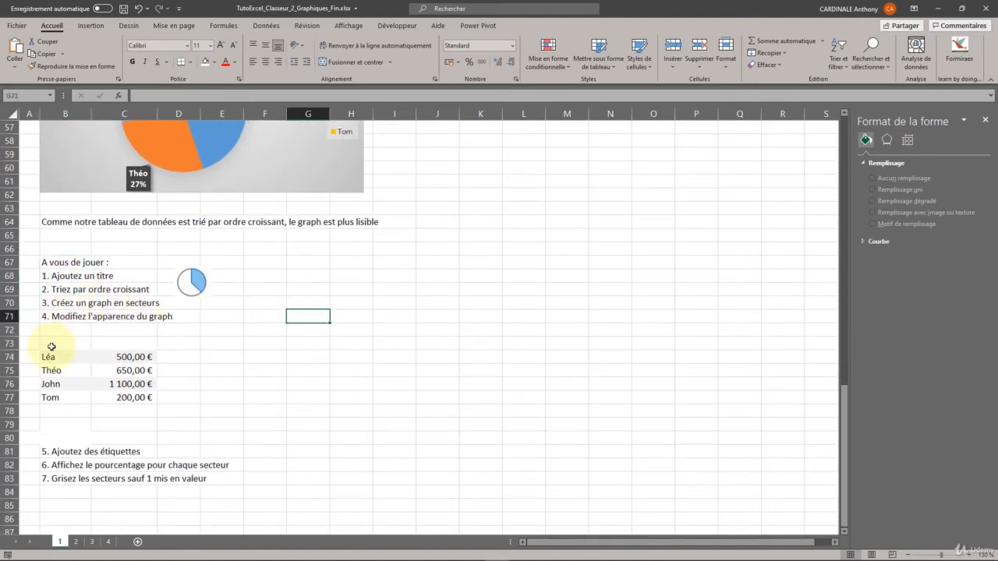
pyautogui.moveTo(52, 356); pyautogui.dragTo(137, 400)
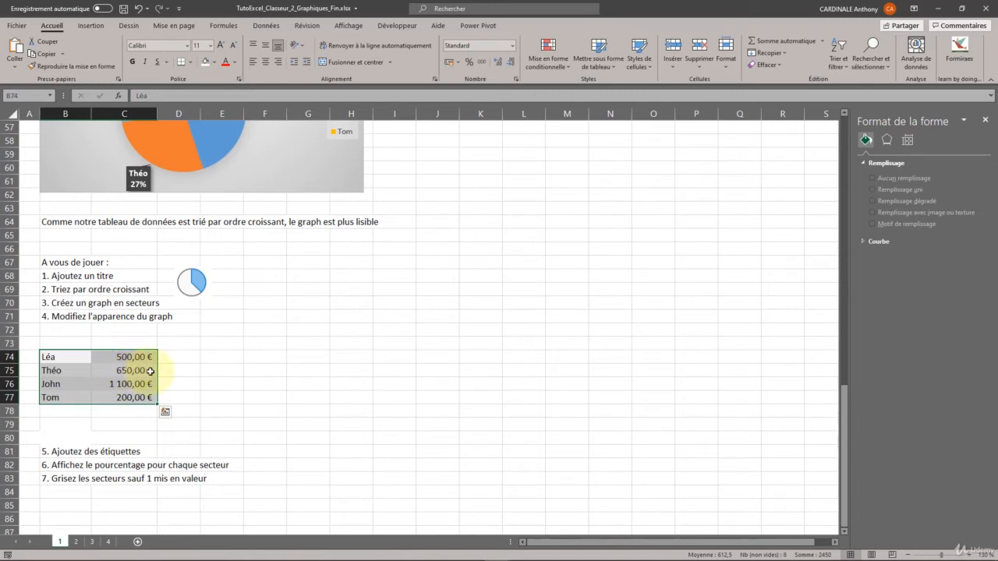
pyautogui.click(178, 344)
pyautogui.click(107, 319)
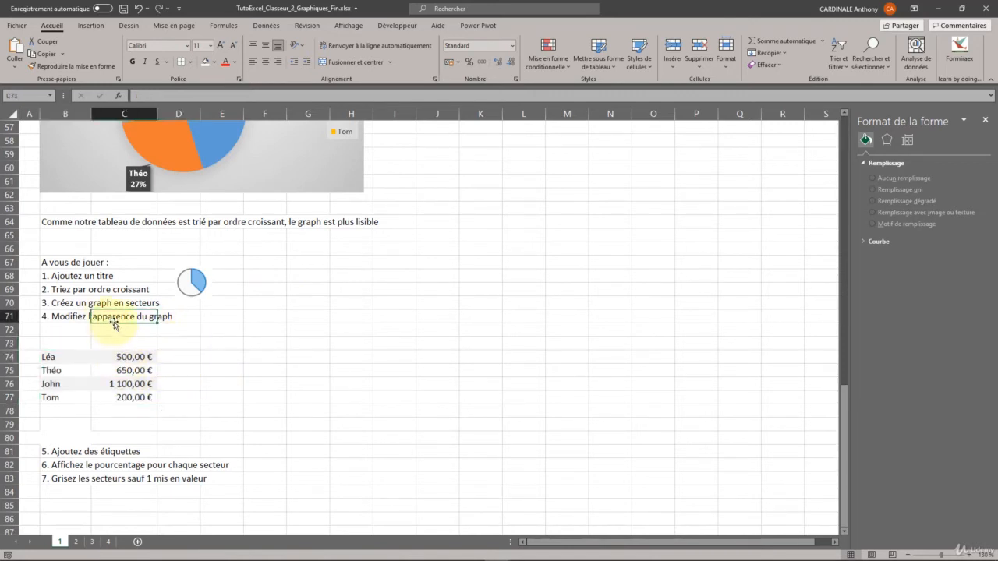
pyautogui.click(70, 327)
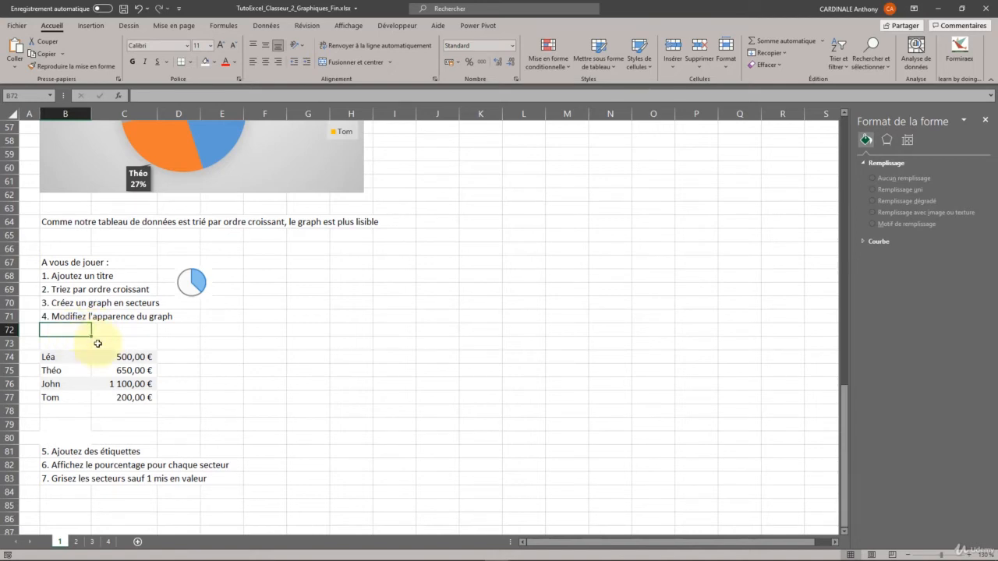
# Step: Enter the heading "Ventes Avril" in cell C73 above the exercise table's values
pyautogui.click(111, 346)
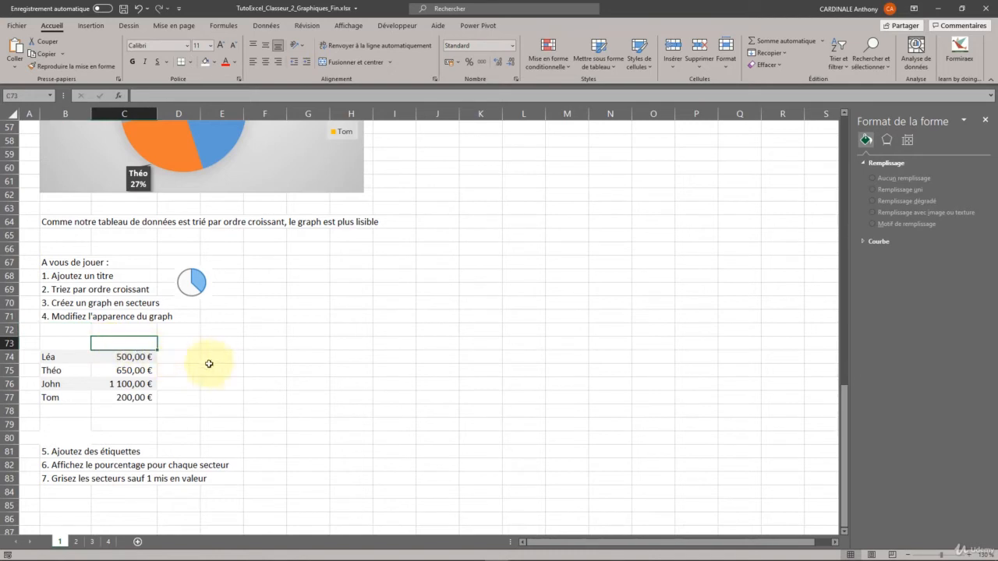
pyautogui.write('Ventes Avri')
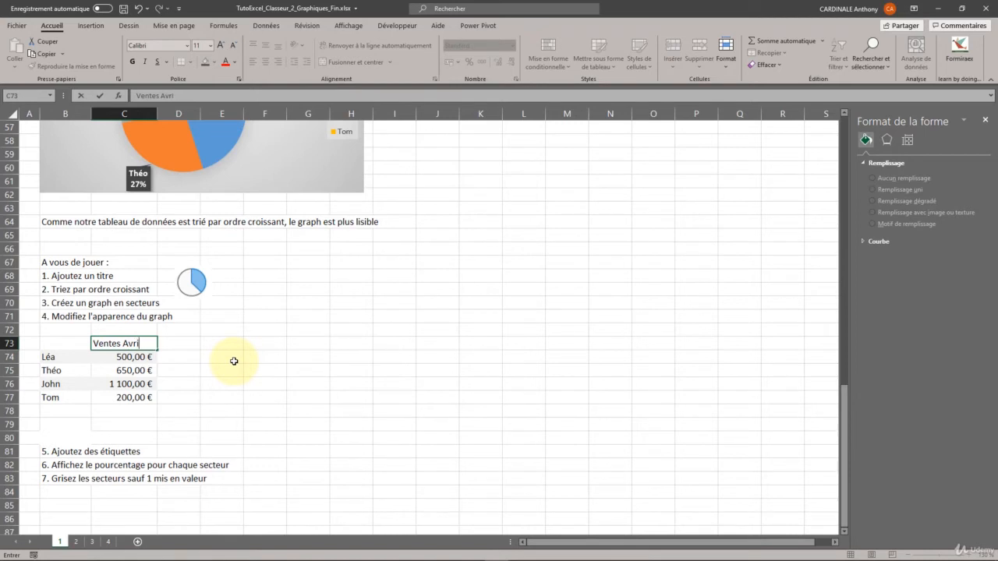
pyautogui.write('l')
pyautogui.press('Return')
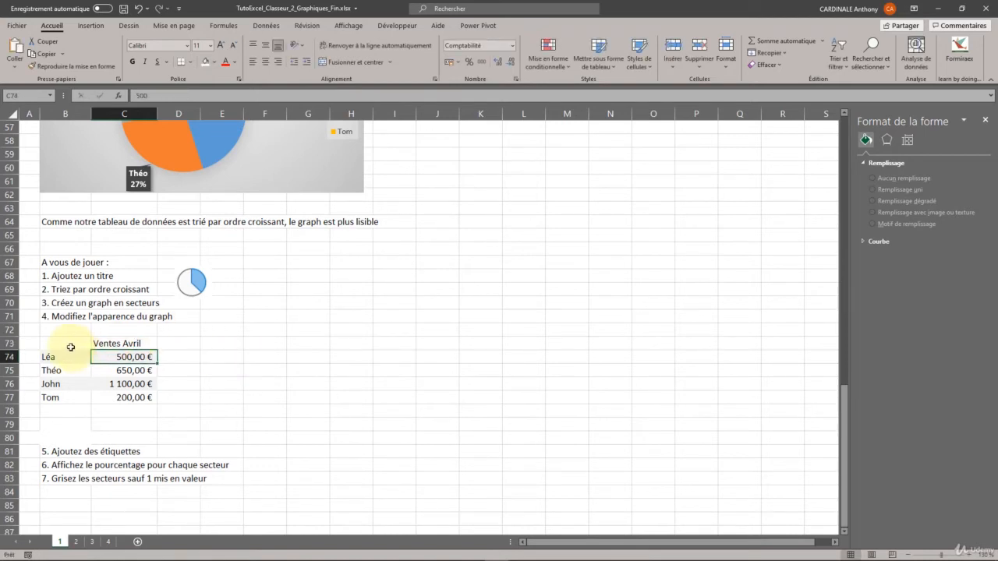
# Step: Sort the Ventes Avril table by its values from smallest to largest
pyautogui.moveTo(70, 347); pyautogui.dragTo(128, 399)
pyautogui.click(132, 359)
pyautogui.rightClick(135, 361)
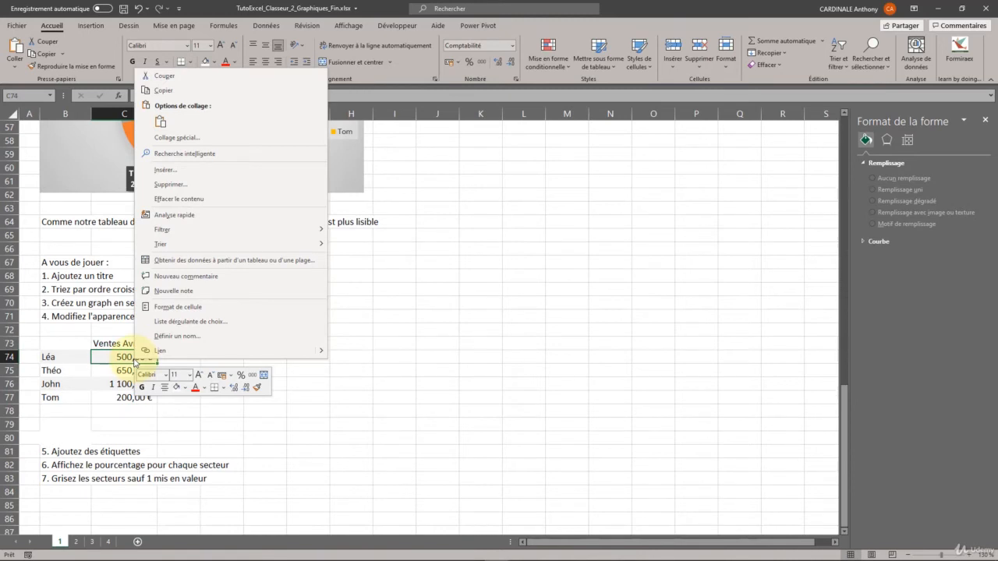
pyautogui.moveTo(205, 244)
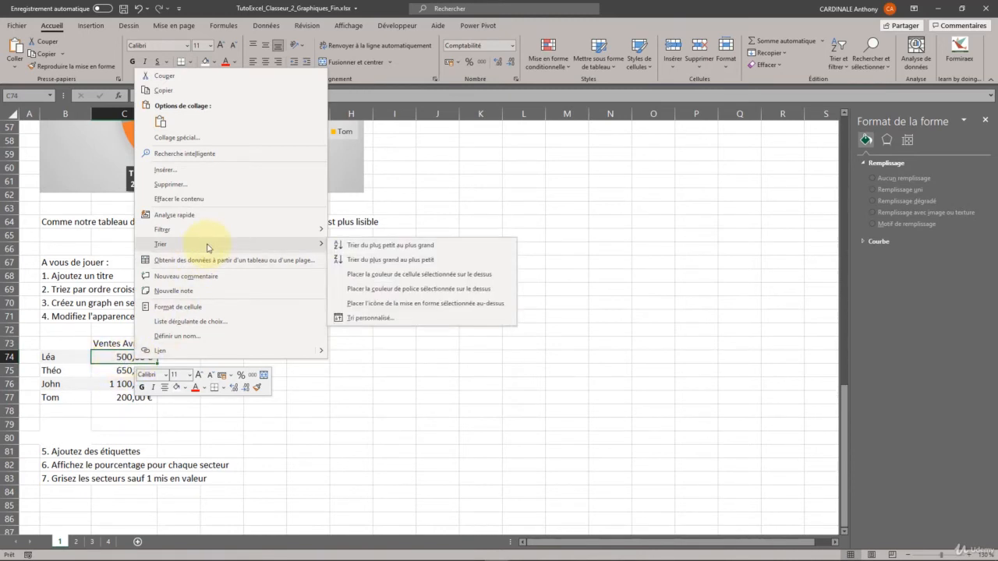
pyautogui.click(411, 249)
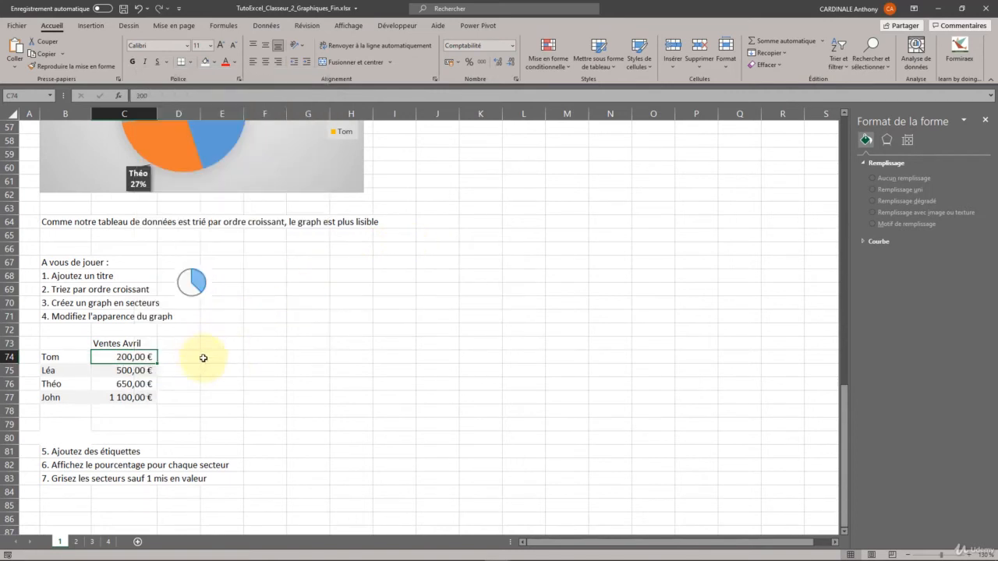
# Step: Insert a 2D pie chart from the Ventes Avril table in B73:C77 and place it beside the table from row 70 down
pyautogui.moveTo(73, 344); pyautogui.dragTo(134, 397)
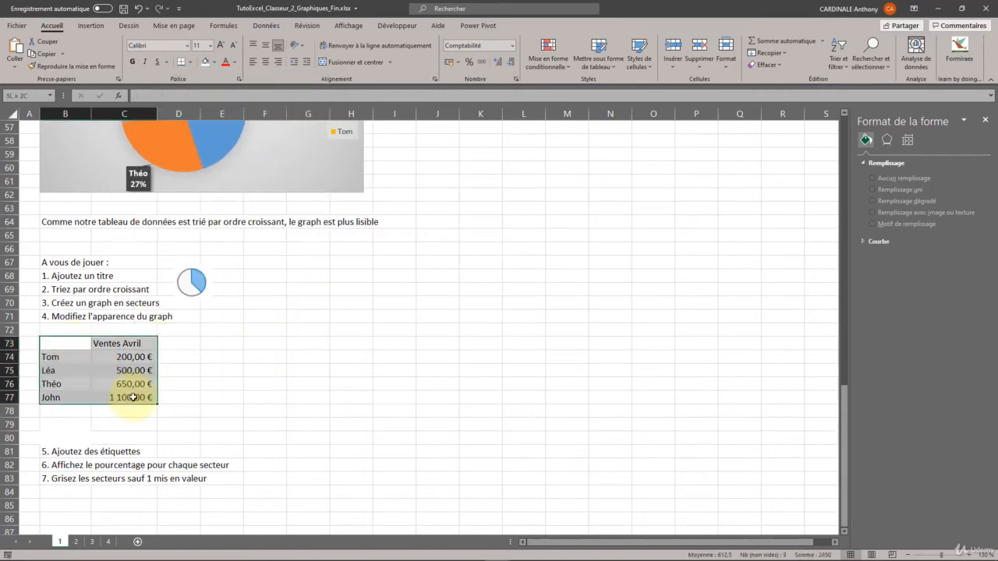
pyautogui.click(90, 25)
pyautogui.click(418, 66)
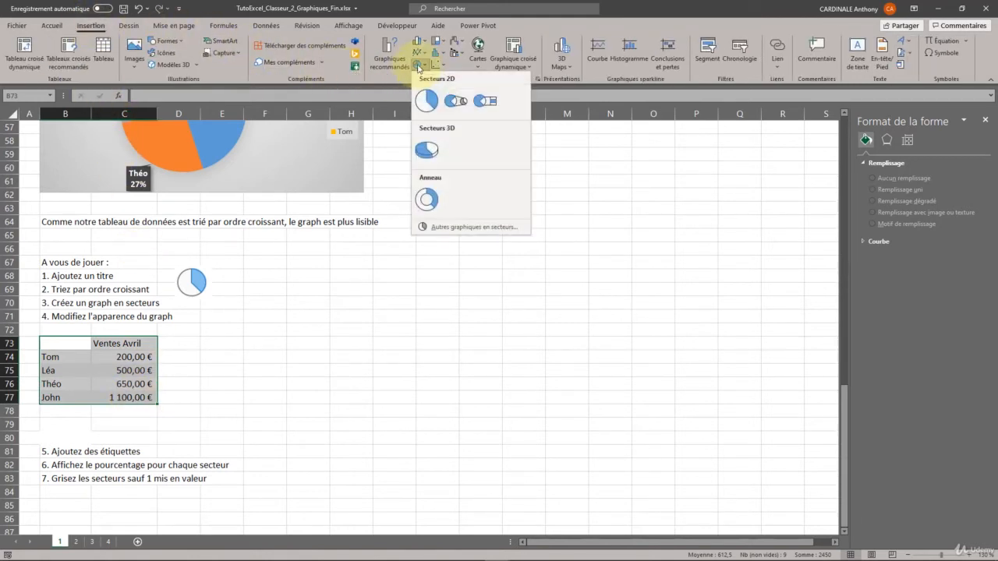
pyautogui.click(434, 101)
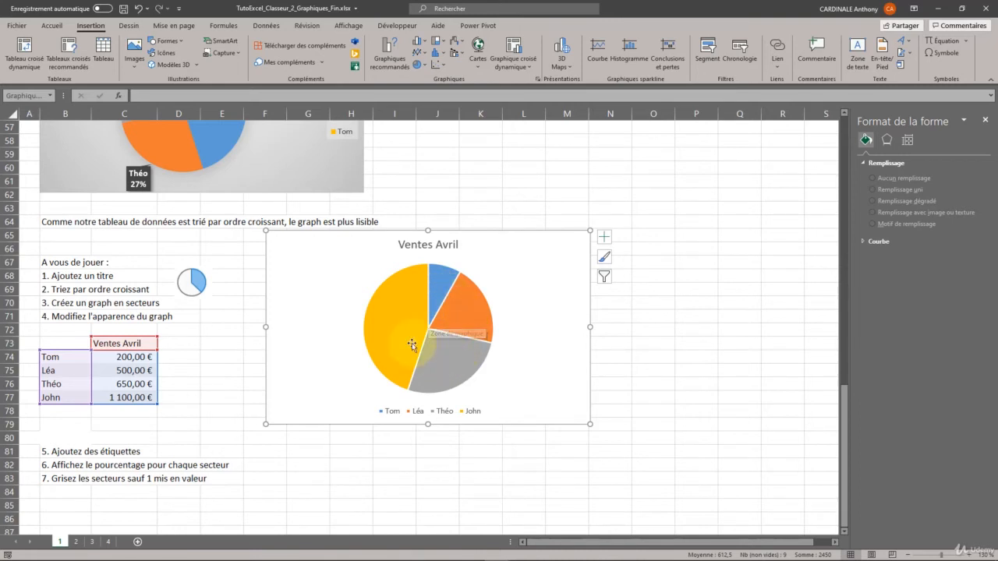
pyautogui.moveTo(486, 241); pyautogui.dragTo(504, 310)
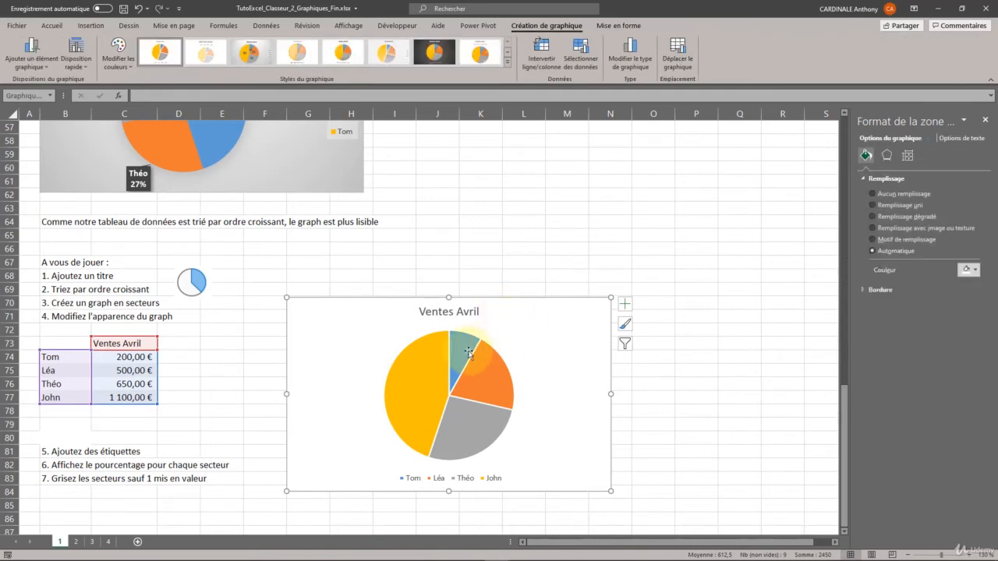
# Step: Apply the preset chart style with the dark grey background to the Ventes Avril pie chart
pyautogui.click(445, 60)
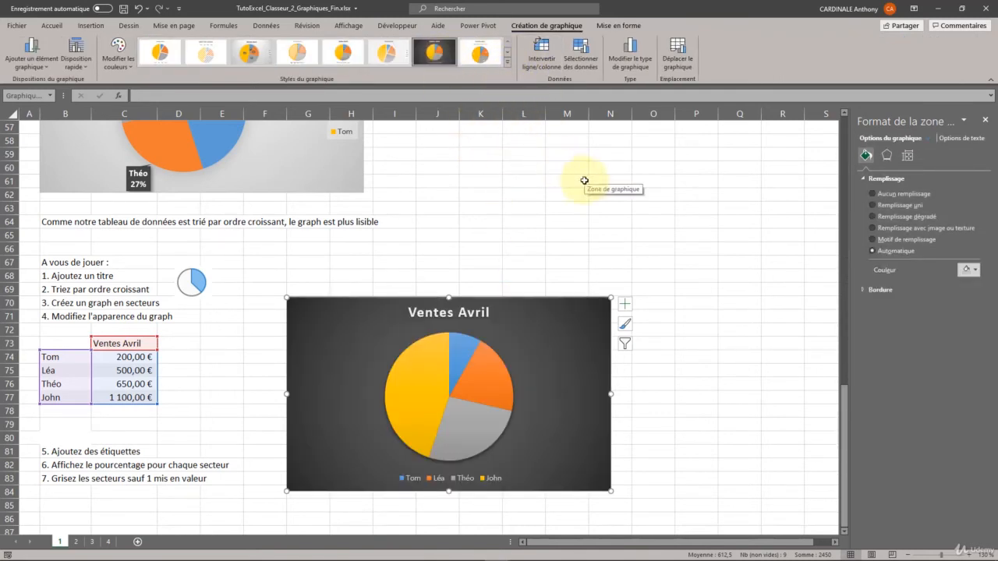
pyautogui.click(887, 155)
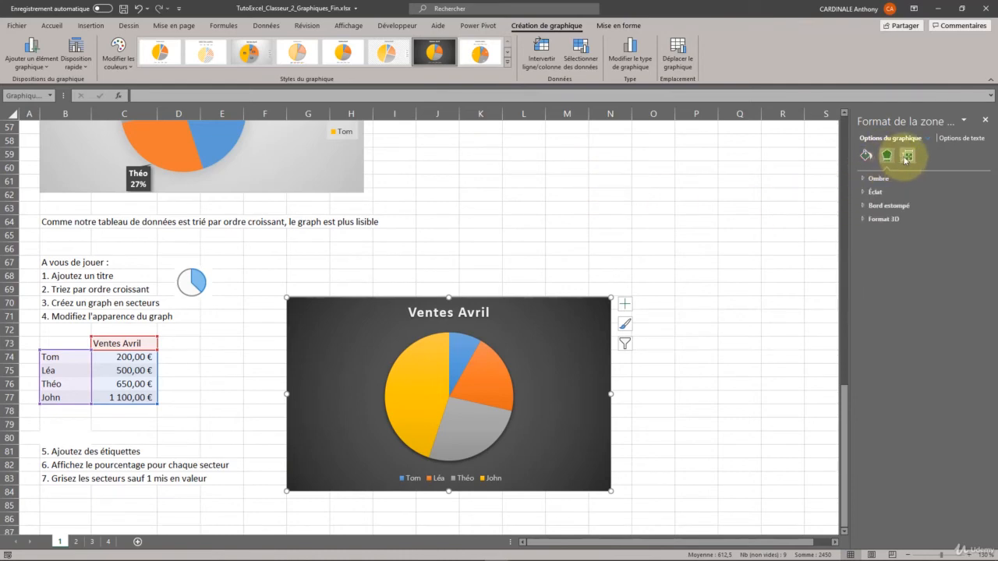
pyautogui.click(905, 158)
# Step: Review exercise instructions 5 to 7 in rows 81 to 83 and examine the slices of the Ventes Avril pie chart
pyautogui.scroll(-2, 541, 237)
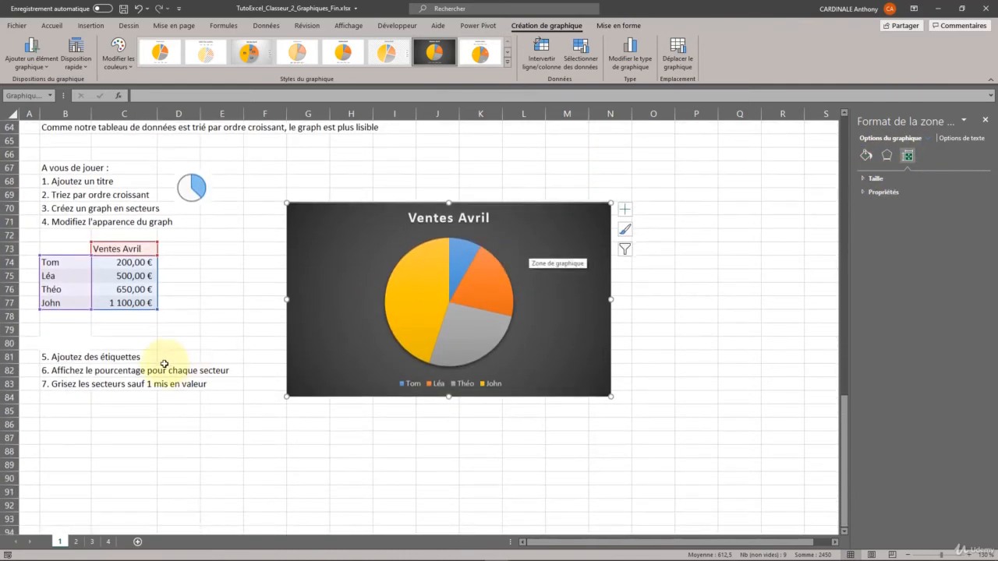
pyautogui.click(143, 424)
pyautogui.moveTo(59, 358); pyautogui.dragTo(89, 384)
pyautogui.click(142, 421)
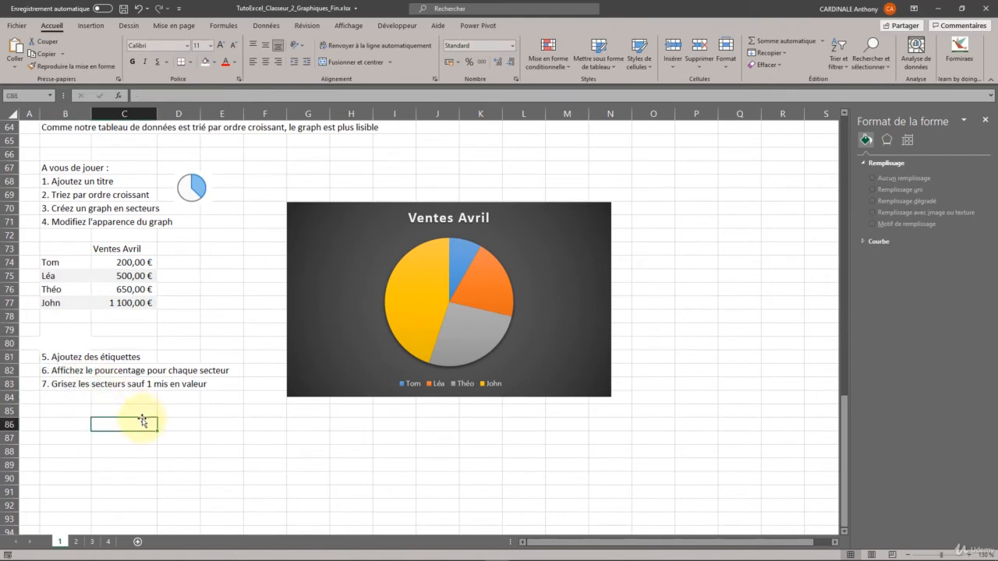
pyautogui.click(67, 371)
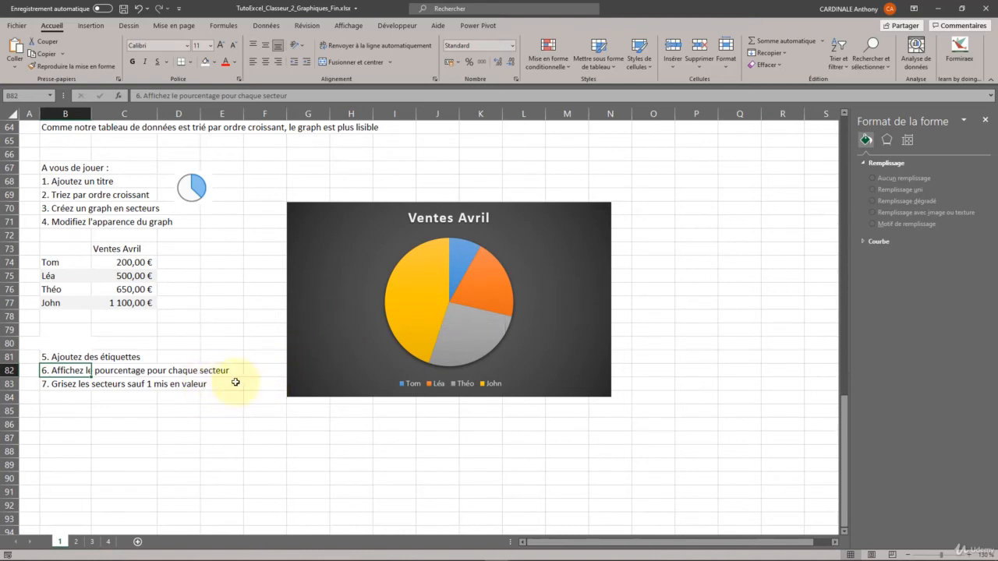
pyautogui.click(467, 338)
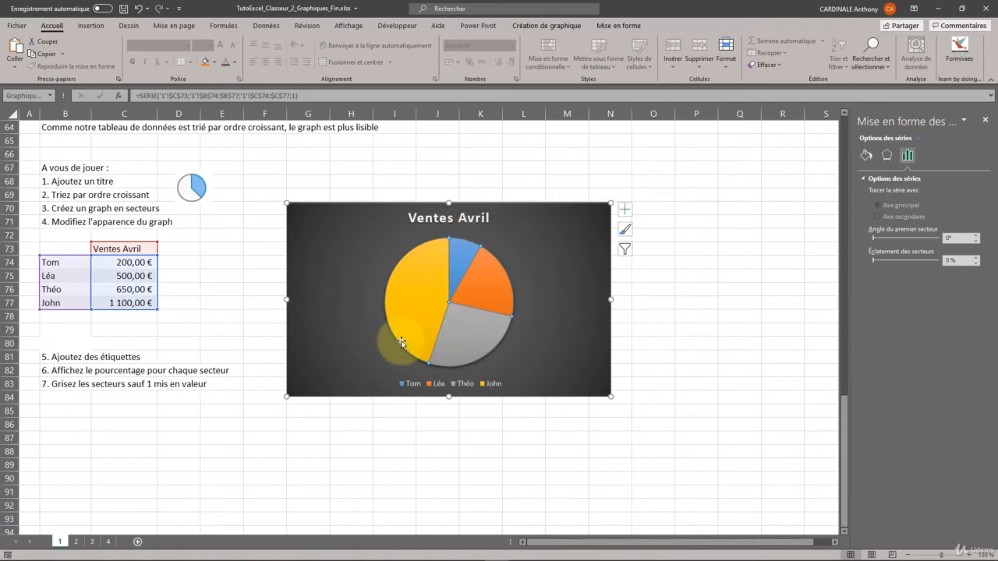
pyautogui.click(401, 267)
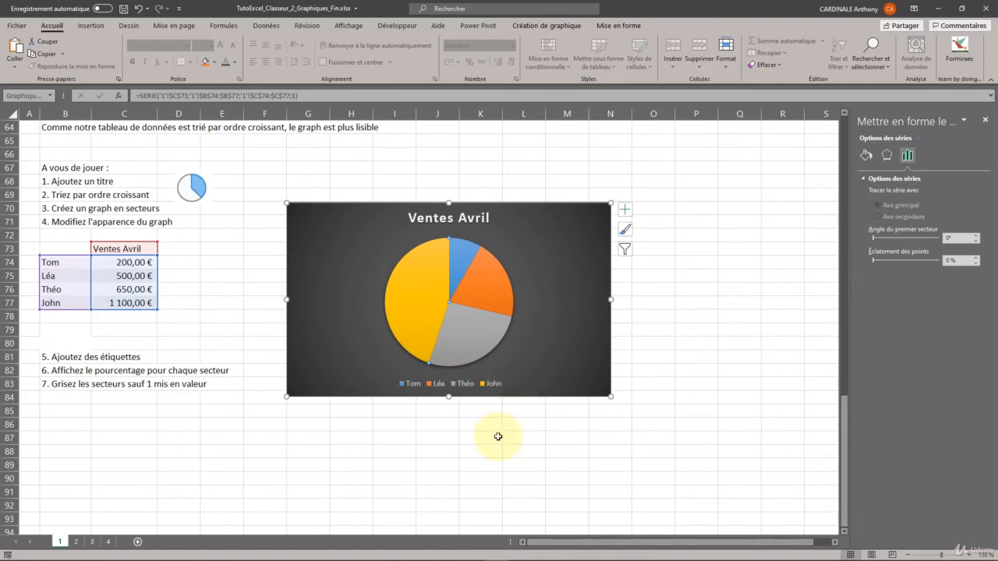
pyautogui.click(498, 437)
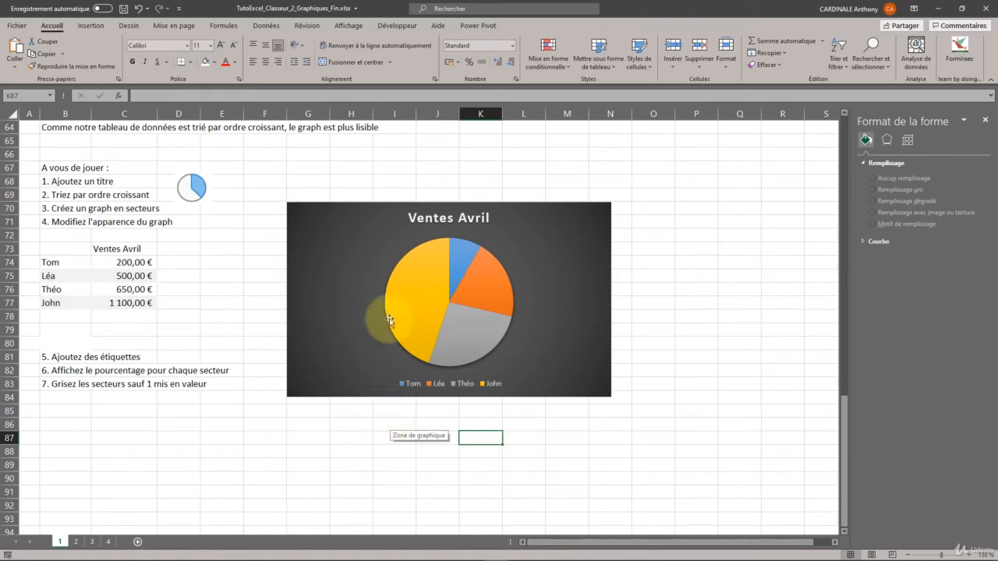
# Step: Add data labels in the callout style (Légende de données) to the Ventes Avril pie chart
pyautogui.click(335, 314)
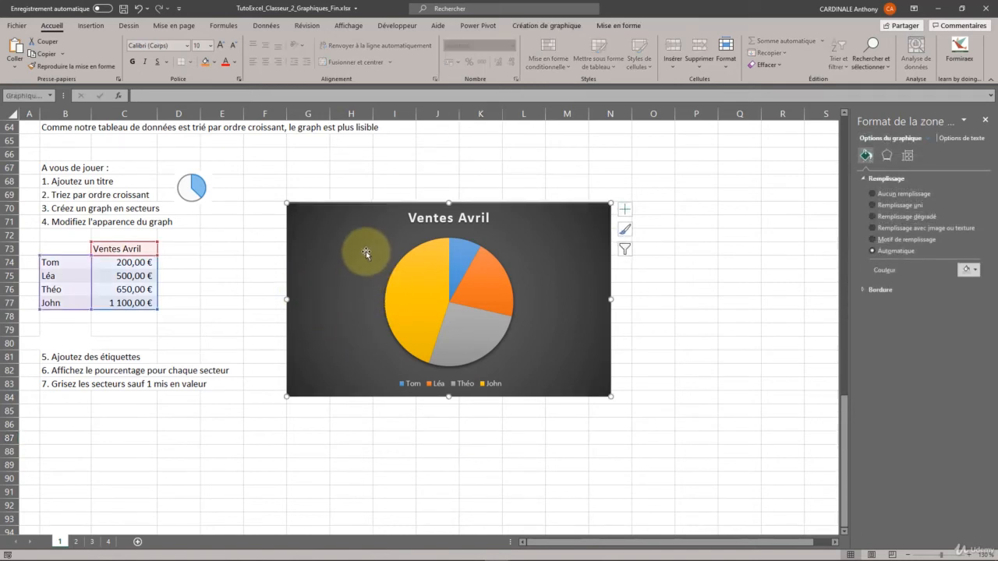
pyautogui.click(90, 25)
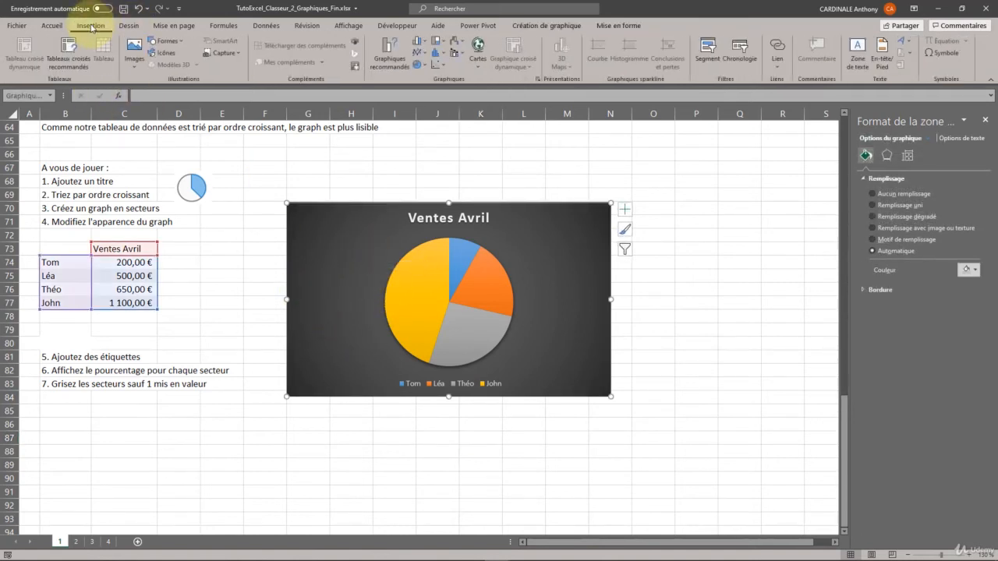
pyautogui.click(538, 25)
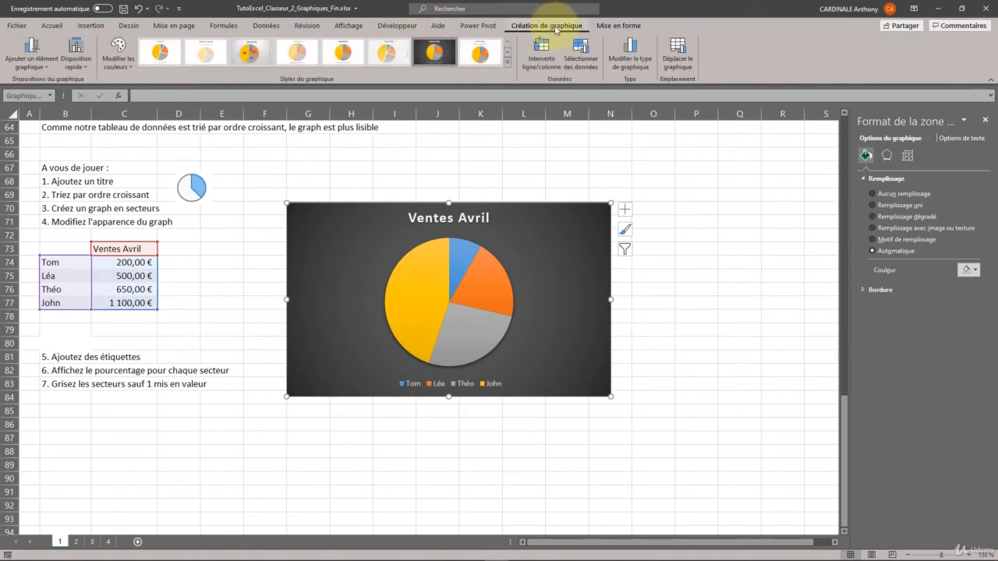
pyautogui.click(43, 67)
pyautogui.moveTo(50, 97)
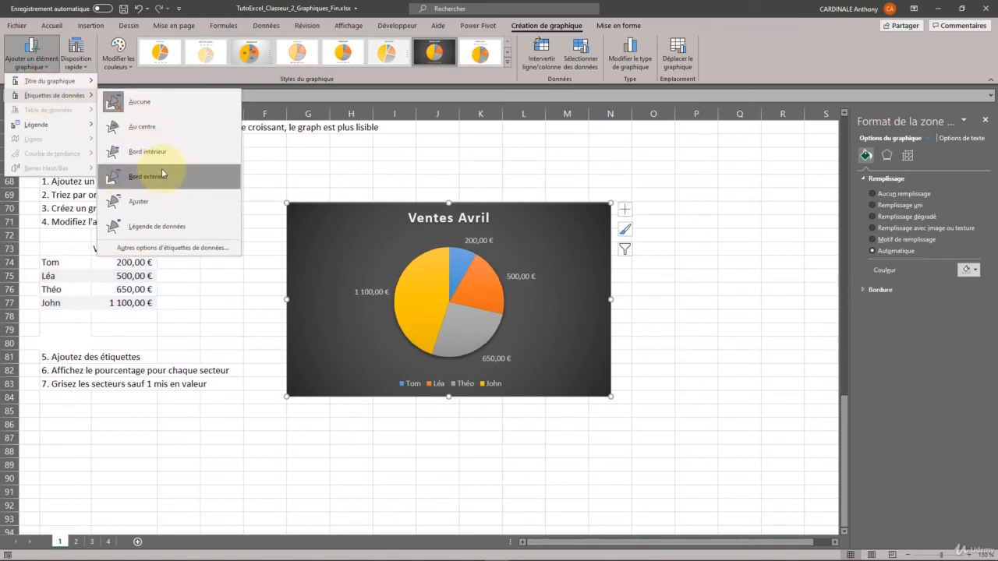
pyautogui.click(162, 225)
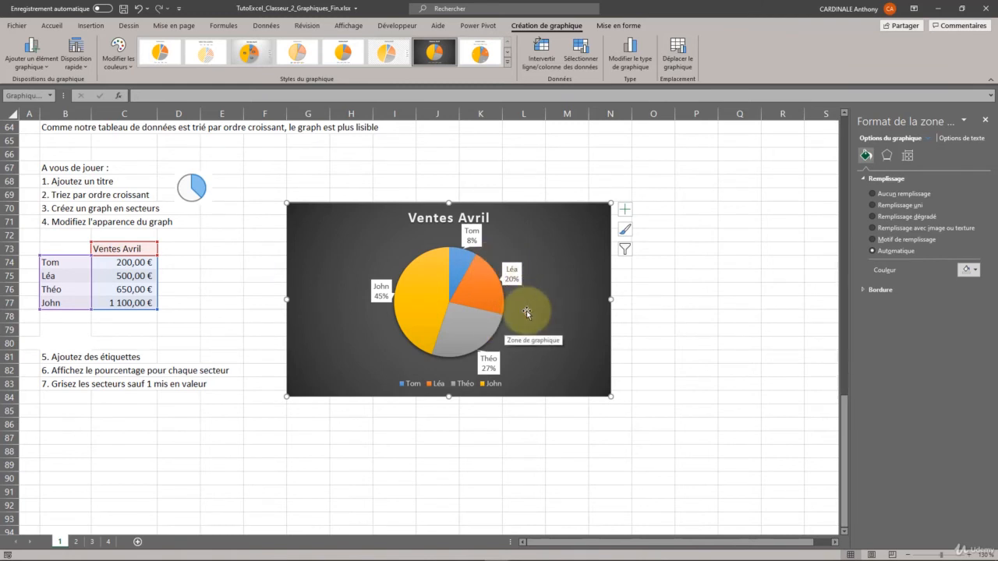
# Step: Open the data label formatting options for the pie series and widen their pane
pyautogui.rightClick(483, 282)
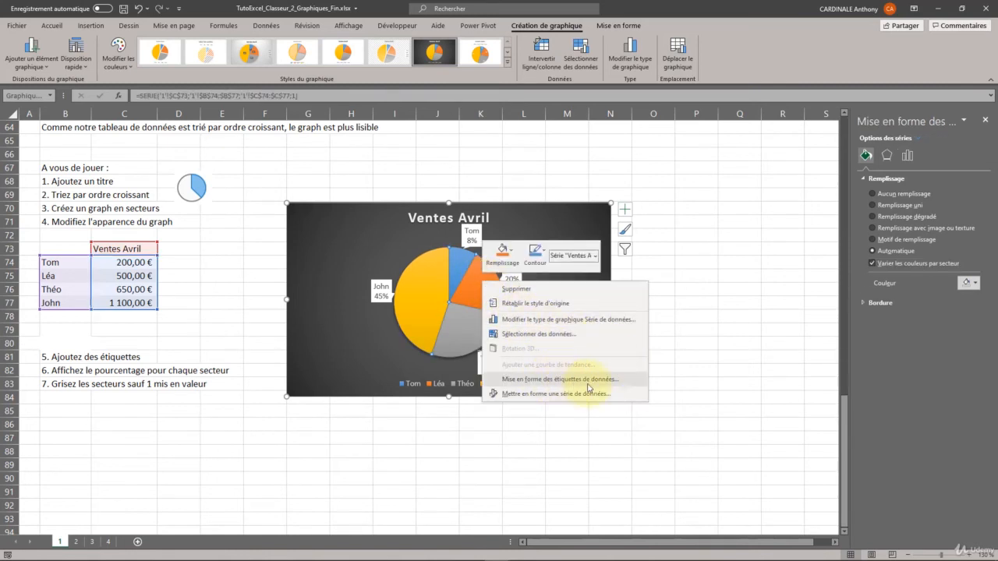
pyautogui.click(616, 388)
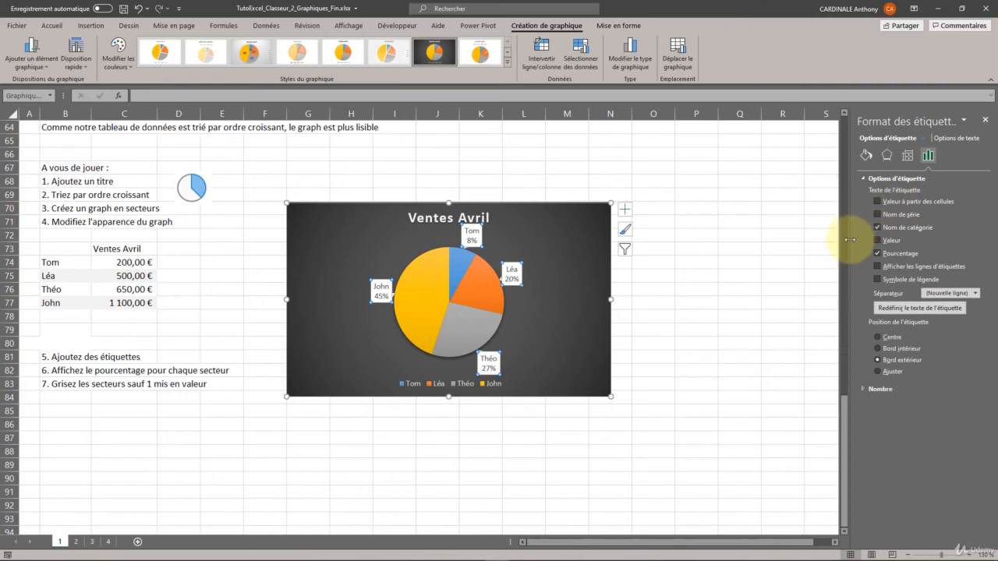
pyautogui.moveTo(850, 242); pyautogui.dragTo(821, 250)
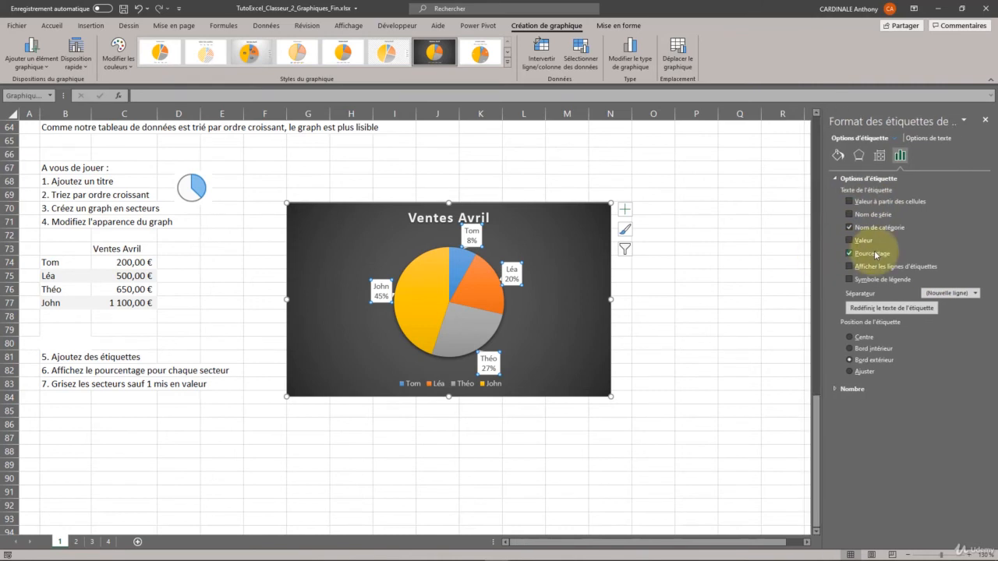
# Step: Try adding the series name to the labels and removing the category name, restoring each option after the trial
pyautogui.click(850, 215)
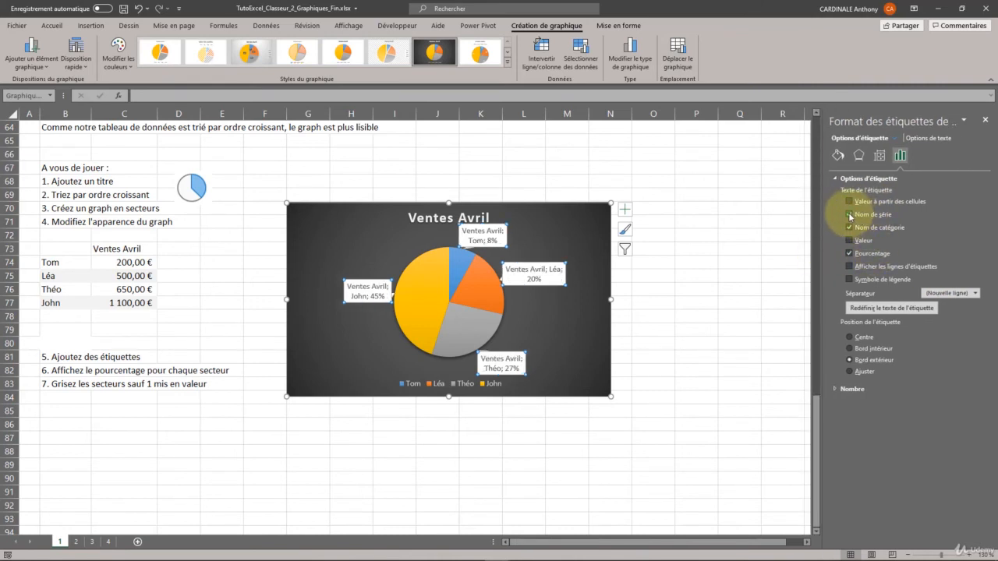
pyautogui.click(850, 215)
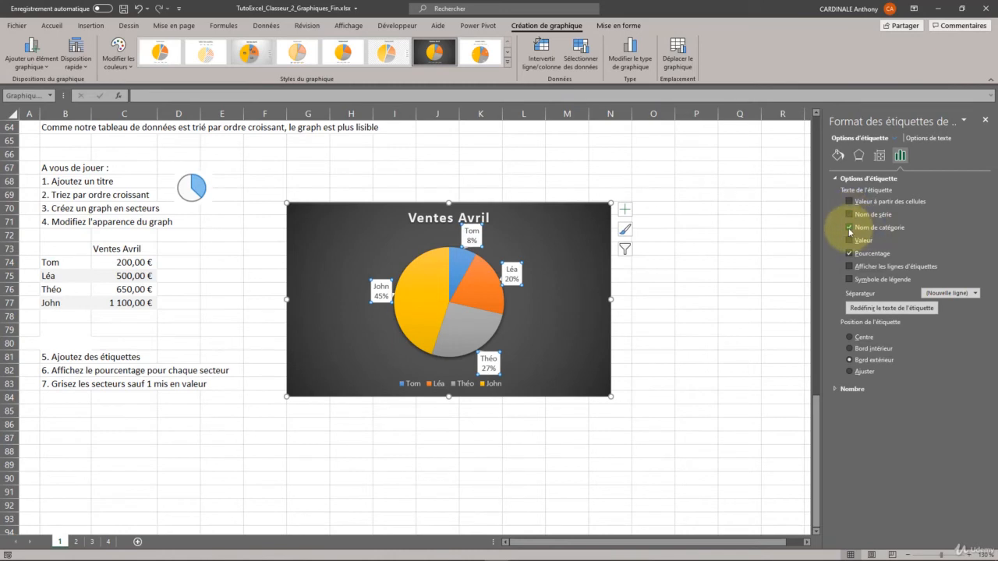
pyautogui.click(850, 227)
pyautogui.click(850, 227)
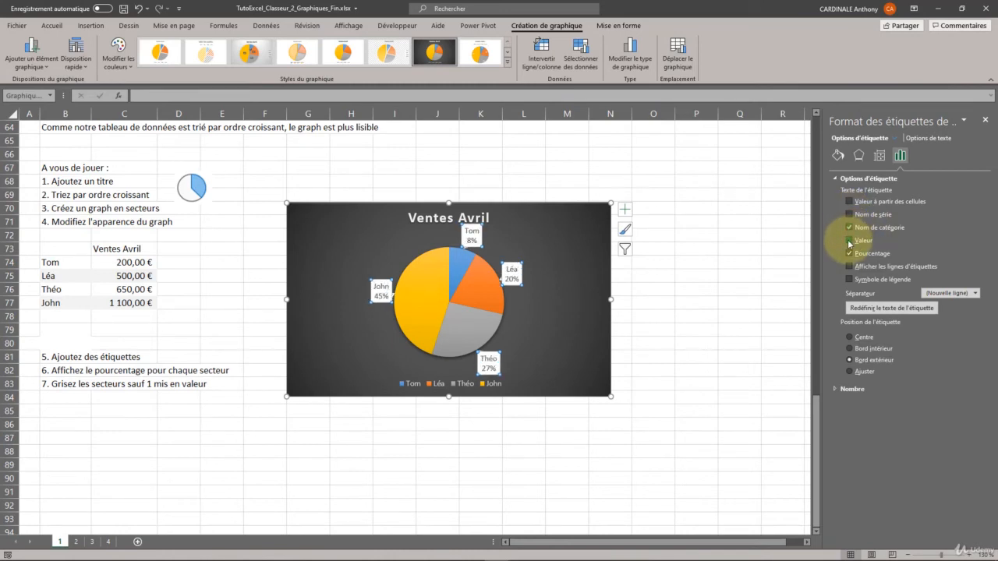
# Step: Include the value (Valeur) in the data labels and compare them with and without Pourcentage, leaving the percentage enabled
pyautogui.click(850, 241)
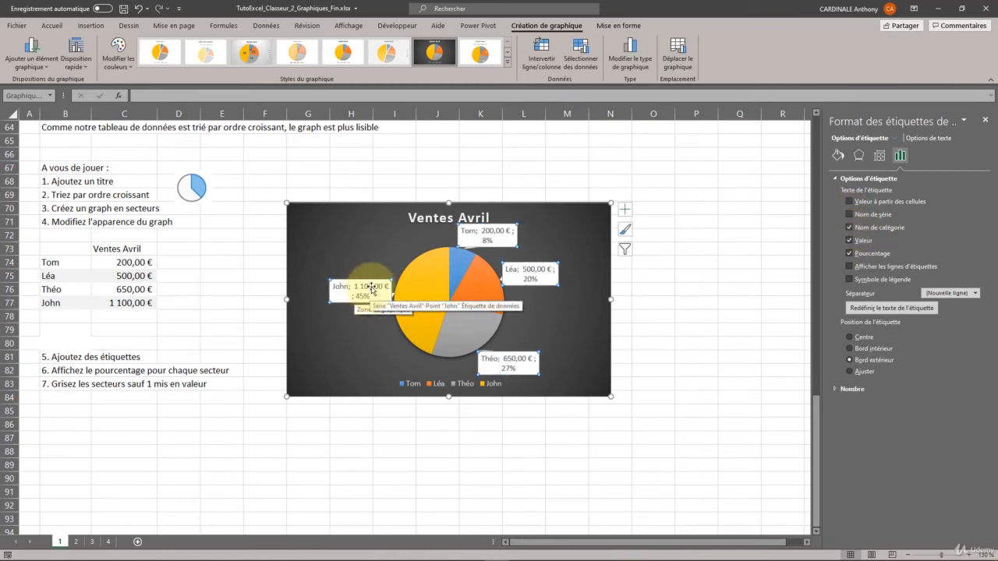
pyautogui.click(849, 254)
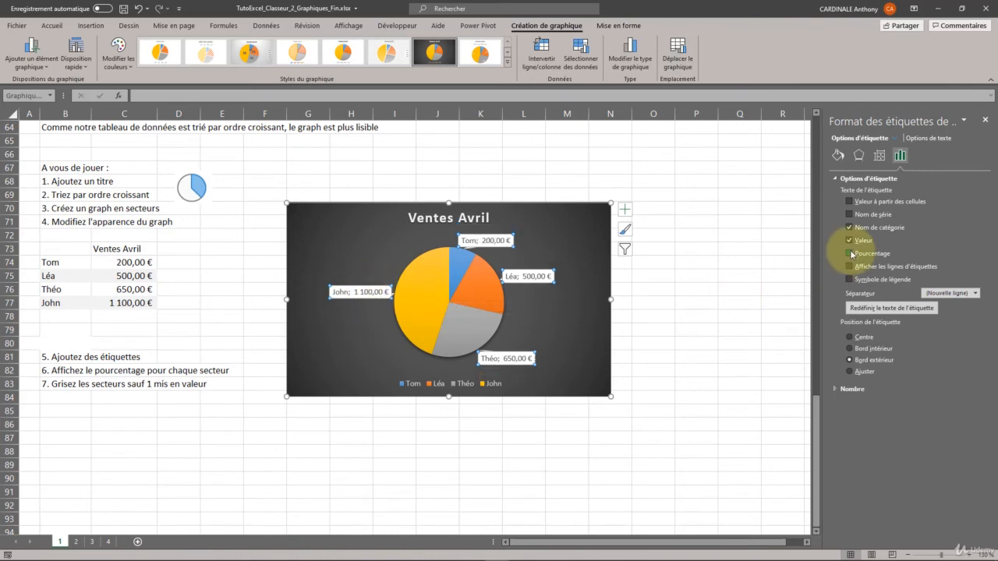
pyautogui.click(850, 254)
pyautogui.click(850, 254)
pyautogui.click(850, 254)
pyautogui.click(850, 254)
pyautogui.click(850, 254)
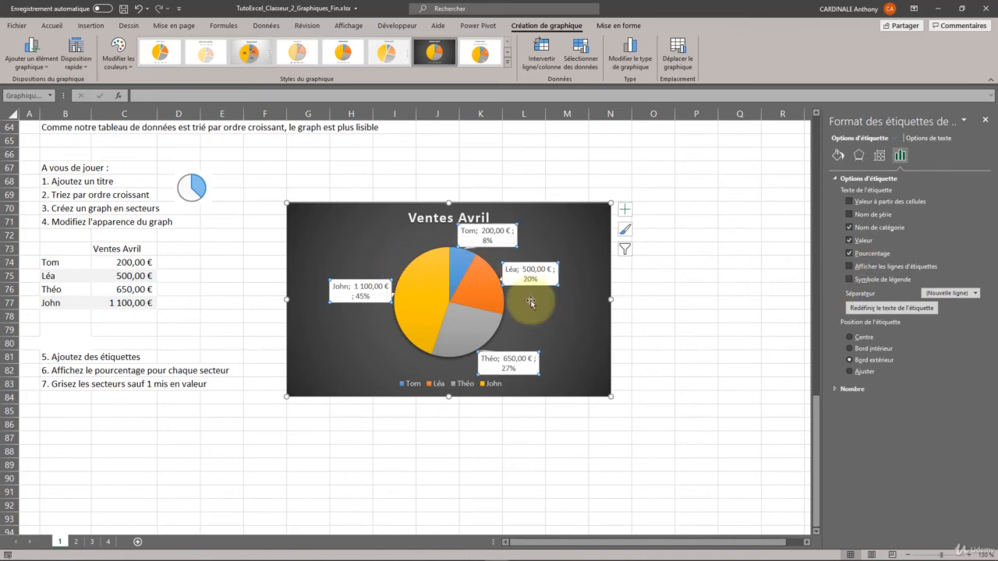
pyautogui.click(850, 255)
pyautogui.click(850, 254)
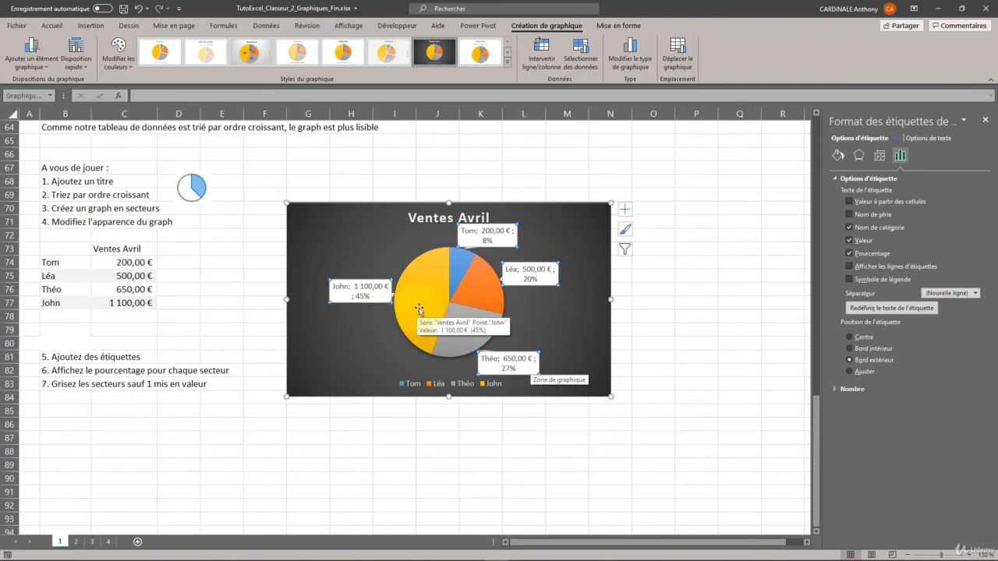
# Step: Try the point-virgule separator in the data labels, and set it back to (Nouvelle ligne) to put each item on its own line
pyautogui.click(966, 293)
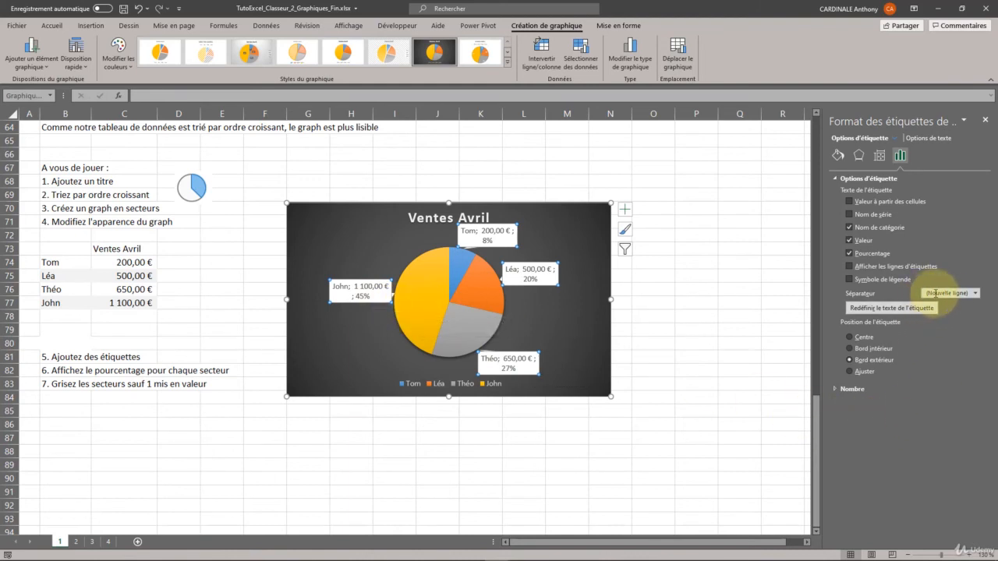
pyautogui.click(975, 294)
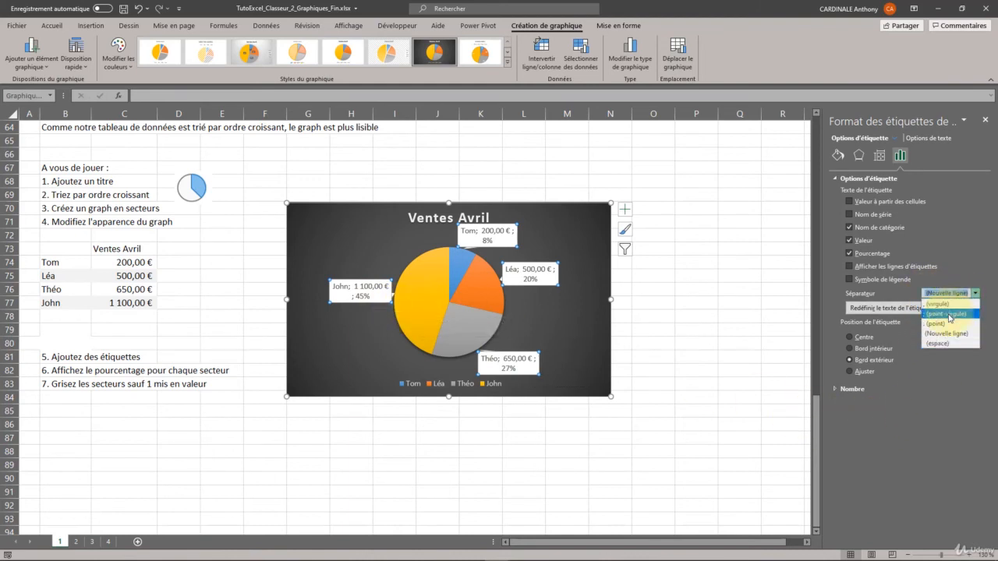
pyautogui.click(948, 313)
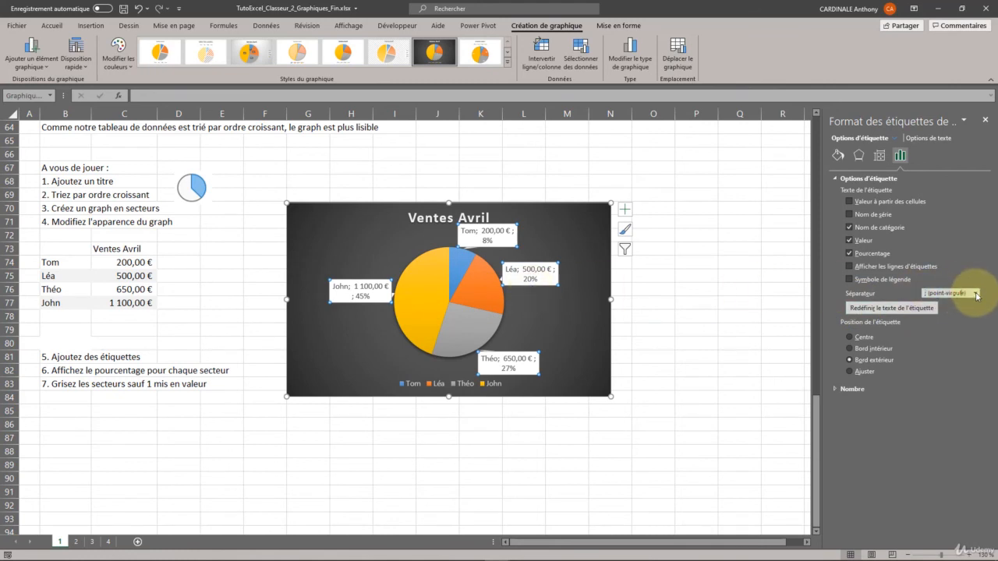
pyautogui.click(975, 293)
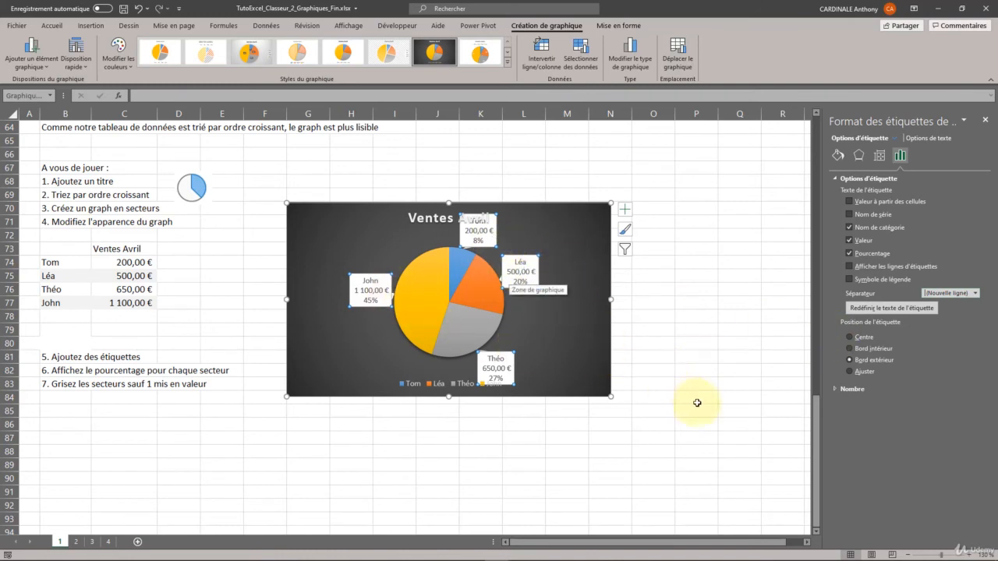
# Step: Move the 27% label clear of the chart's legend and the 8% label clear of the Ventes Avril title
pyautogui.click(511, 358)
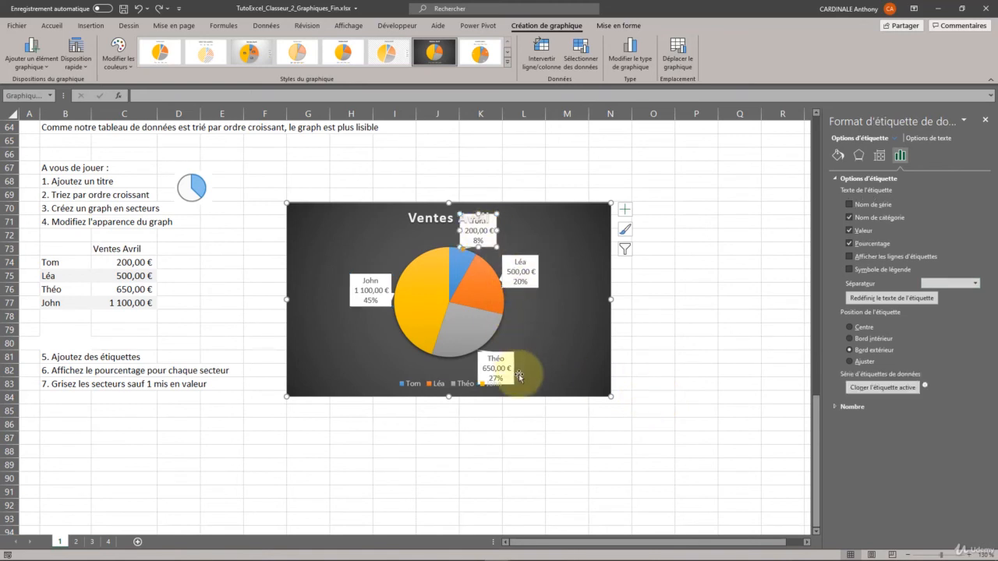
pyautogui.moveTo(514, 352); pyautogui.dragTo(553, 356)
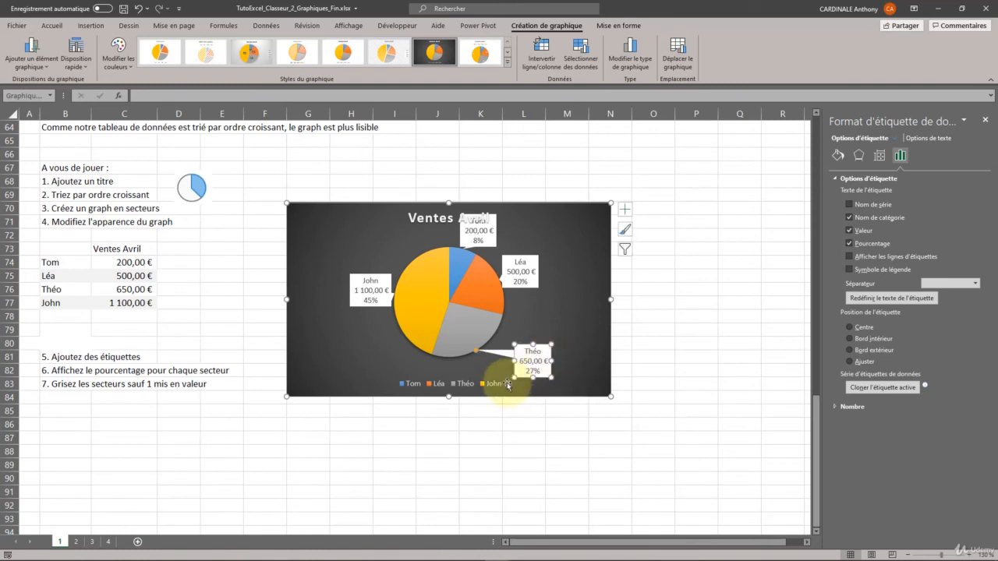
pyautogui.click(496, 240)
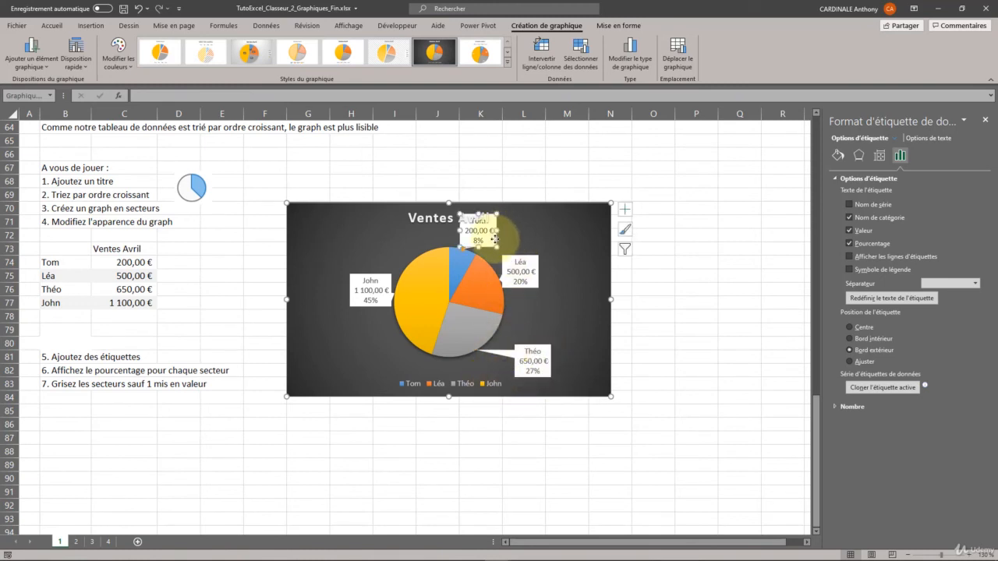
pyautogui.moveTo(496, 239); pyautogui.dragTo(547, 231)
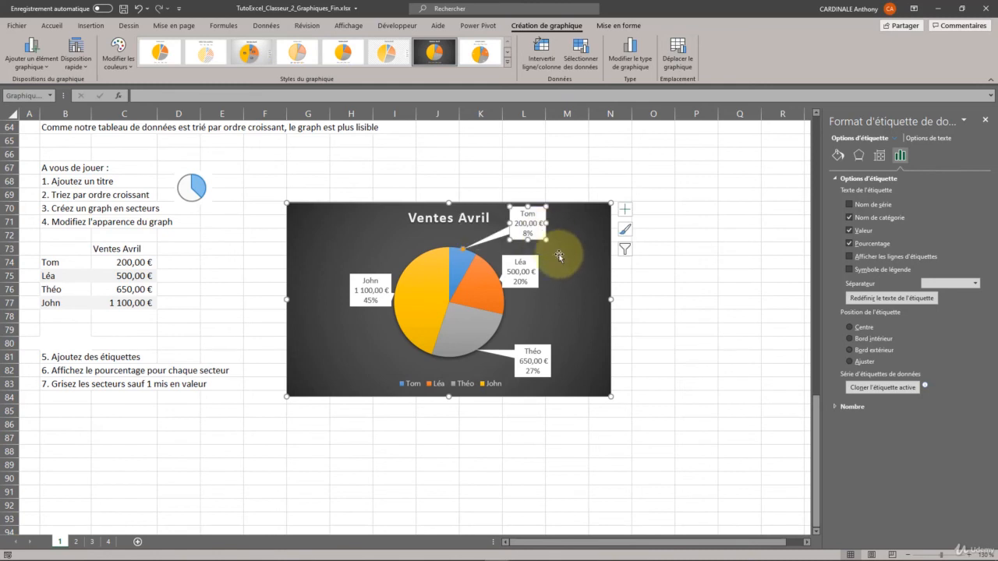
# Step: Move the 20% and 45% labels farther out from the Ventes Avril pie so their callout pointers show
pyautogui.click(535, 284)
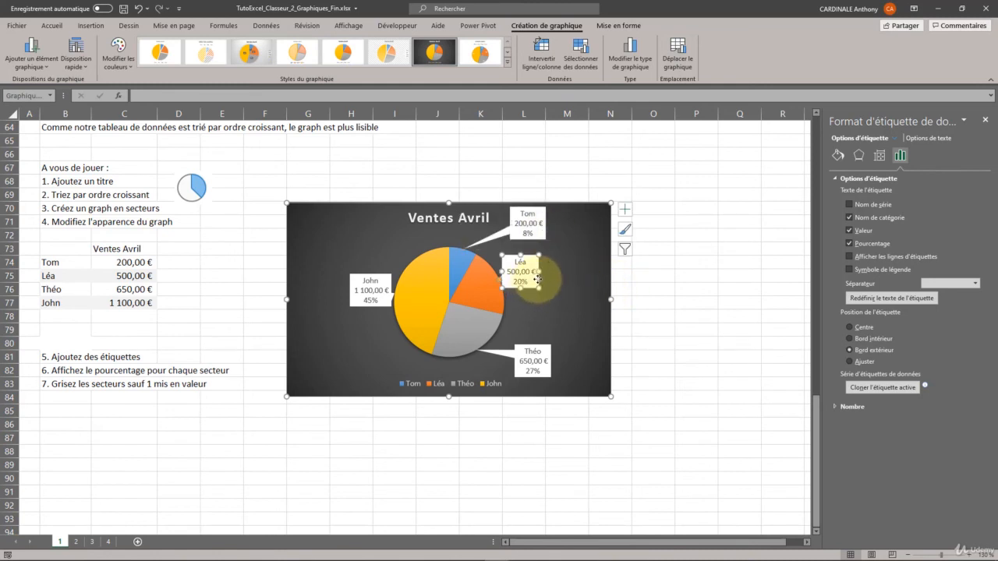
pyautogui.moveTo(538, 279); pyautogui.dragTo(578, 285)
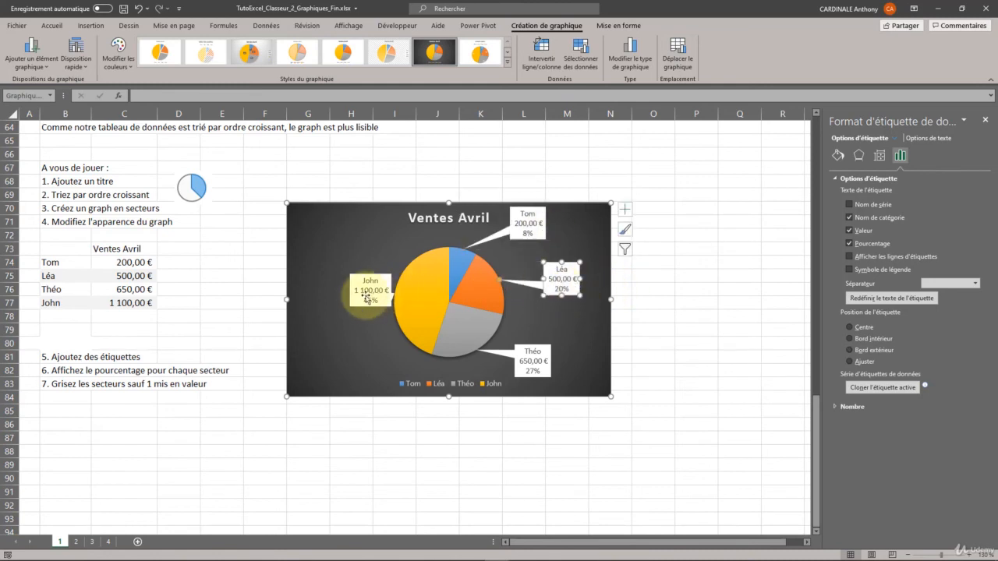
pyautogui.moveTo(366, 297); pyautogui.dragTo(344, 289)
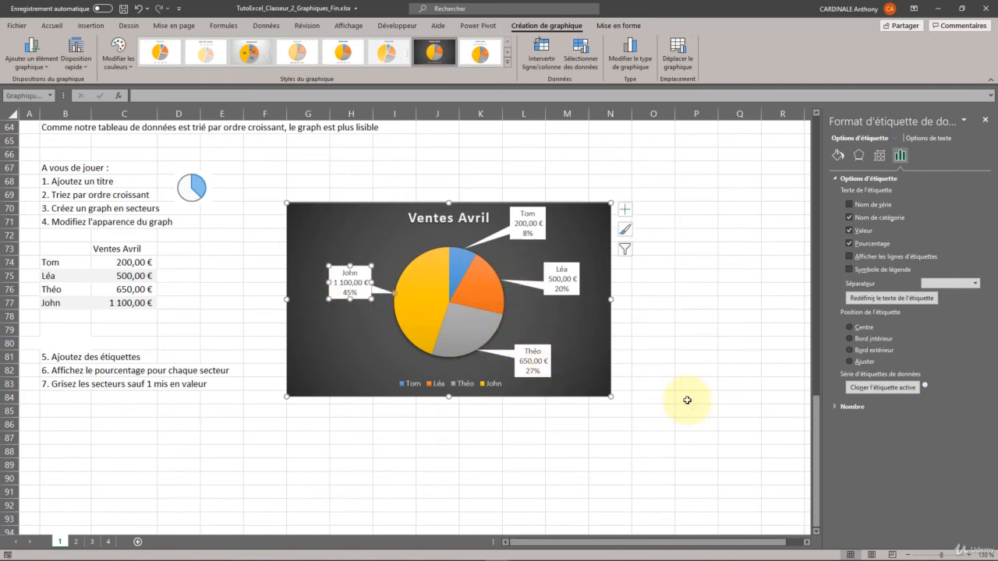
pyautogui.click(687, 400)
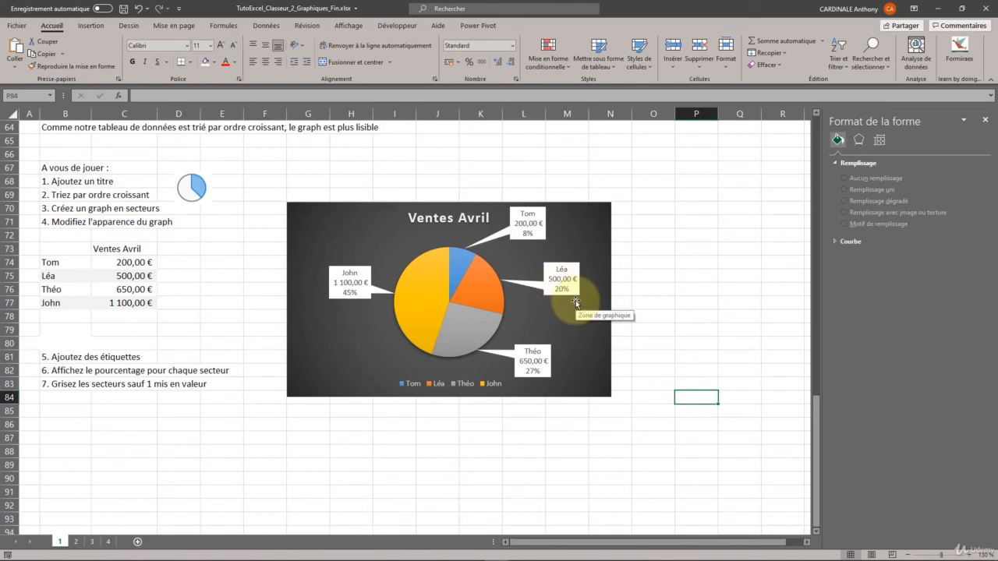
# Step: Fill every slice of the Ventes Avril pie with solid grey
pyautogui.click(490, 292)
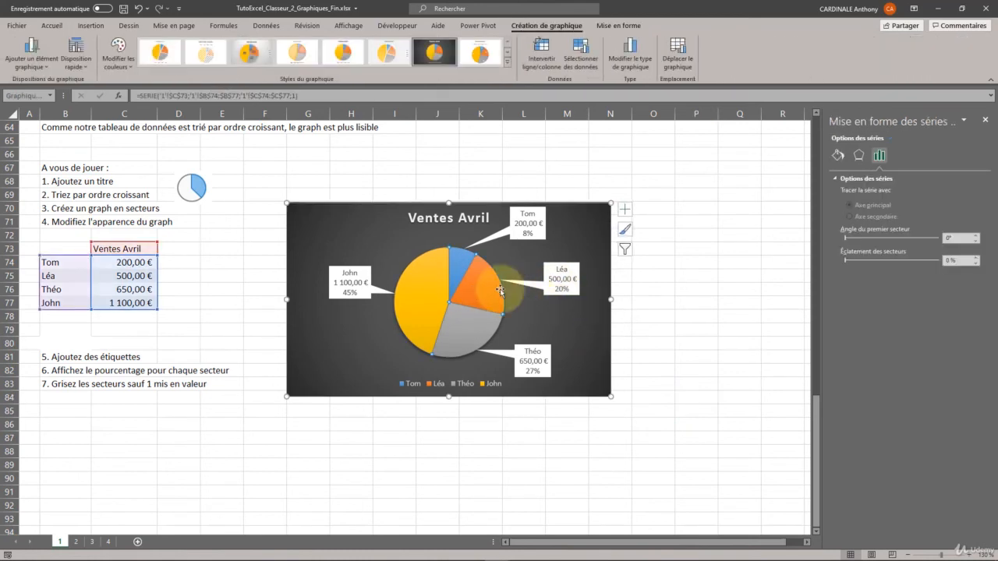
pyautogui.click(839, 154)
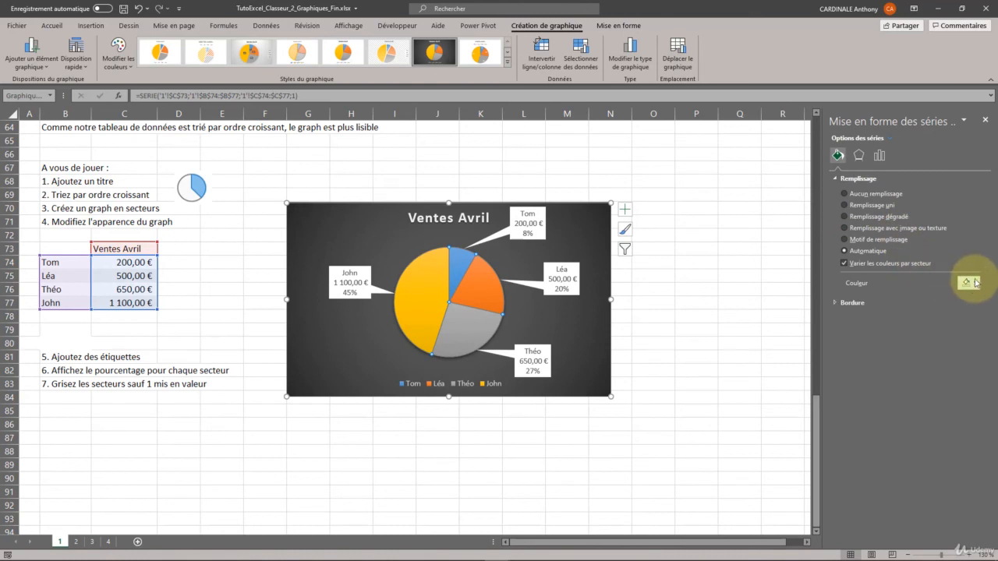
pyautogui.click(976, 283)
pyautogui.click(965, 311)
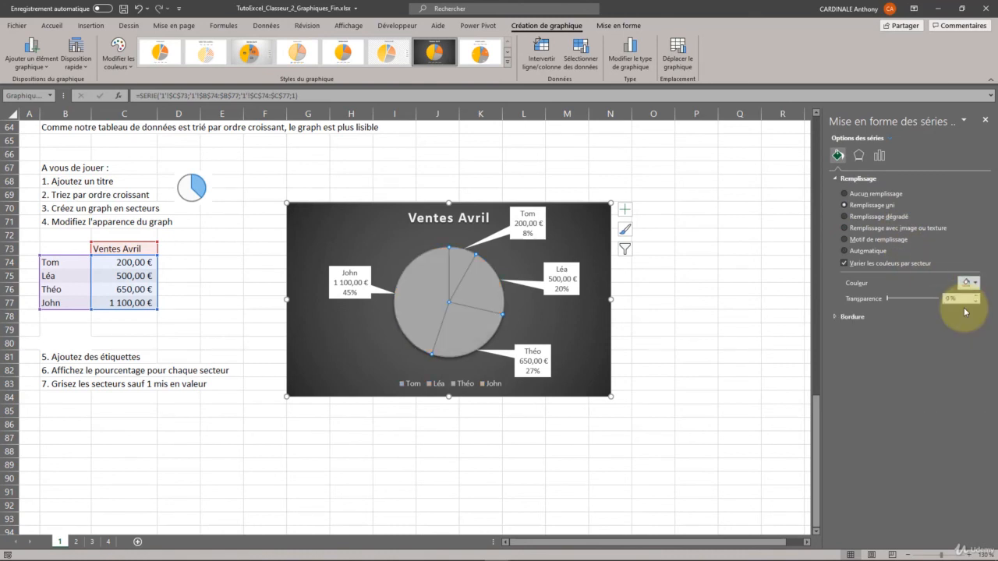
# Step: Highlight only the 45% slice of the pie by giving it a solid gold fill
pyautogui.click(419, 301)
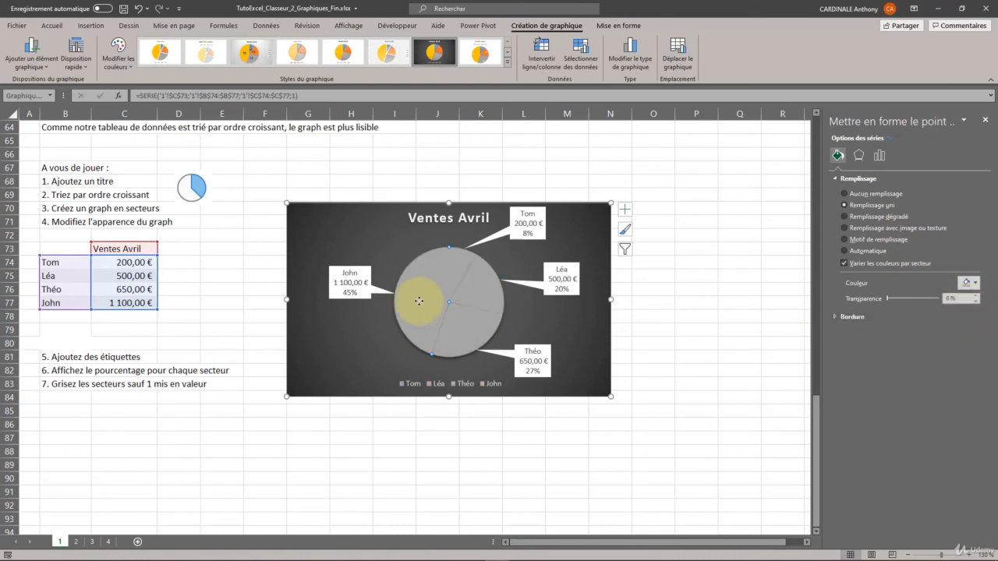
pyautogui.click(975, 283)
pyautogui.click(941, 310)
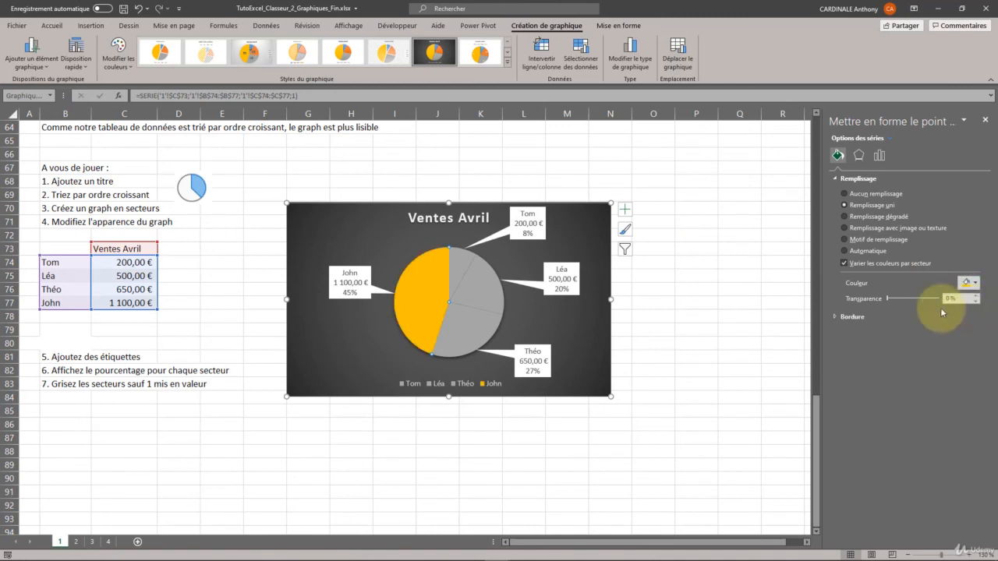